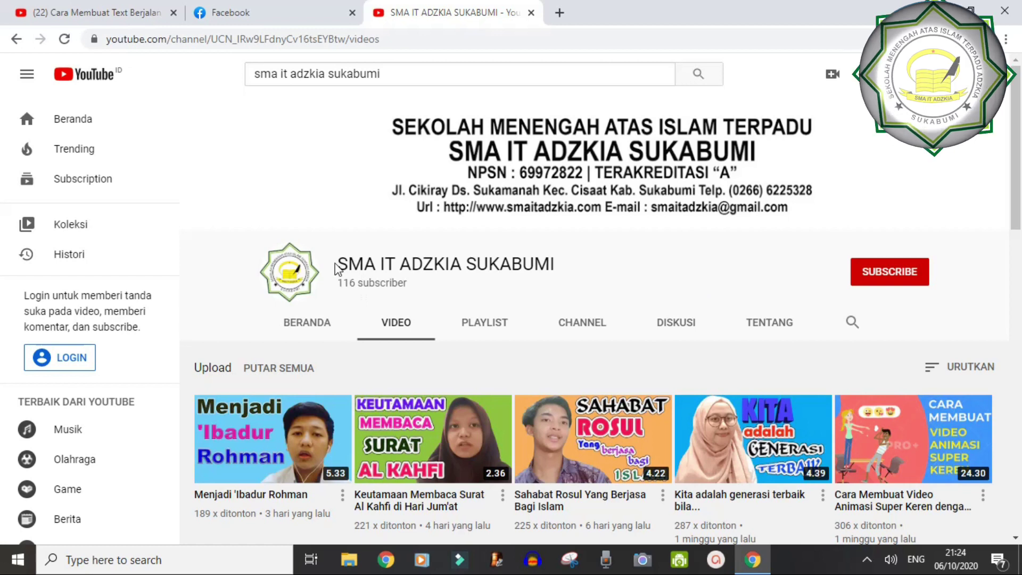
# Minimize the browser window to reveal the desktop
pyautogui.moveTo(337, 264); pyautogui.dragTo(556, 272)
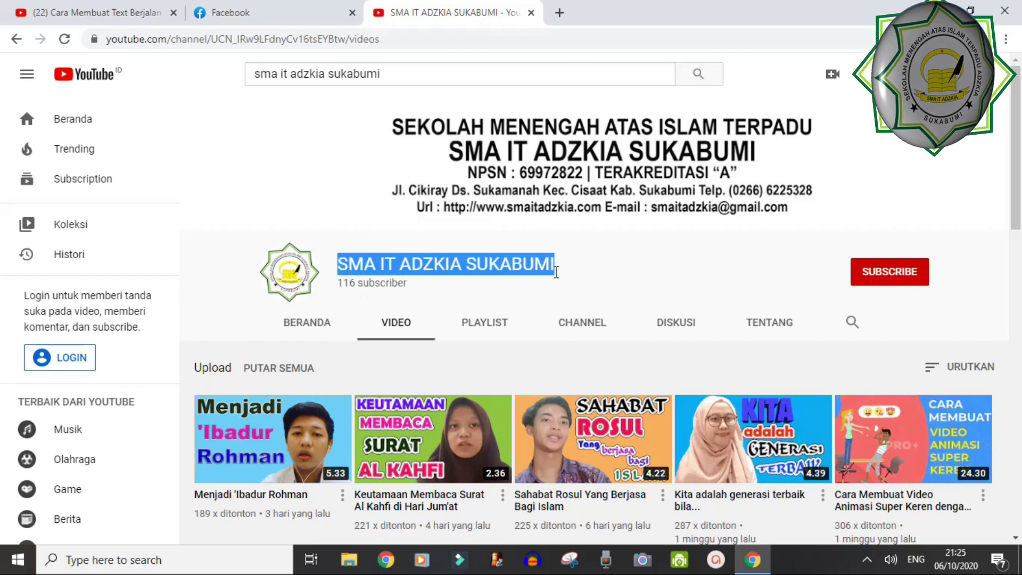
pyautogui.click(591, 273)
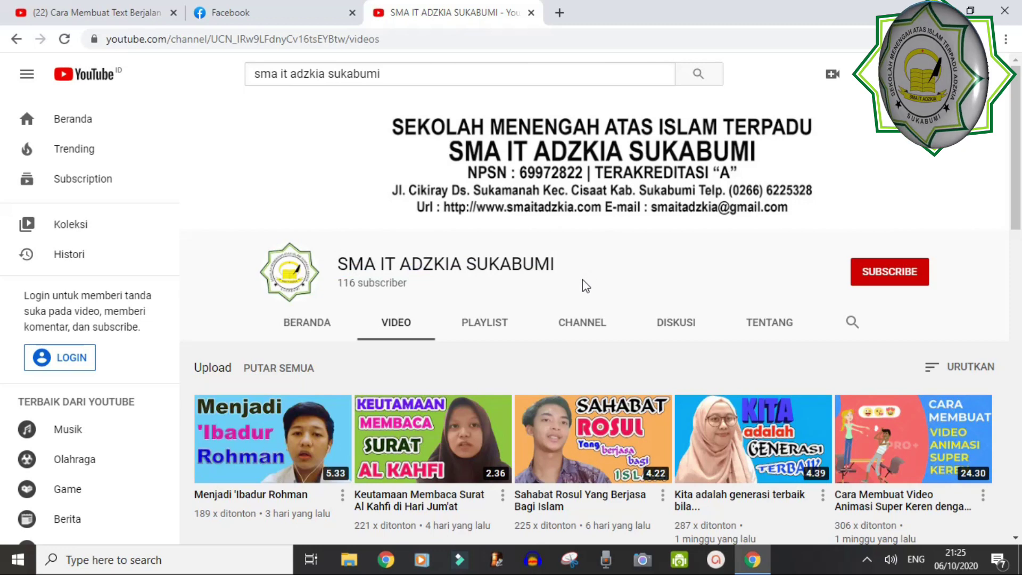
pyautogui.click(940, 11)
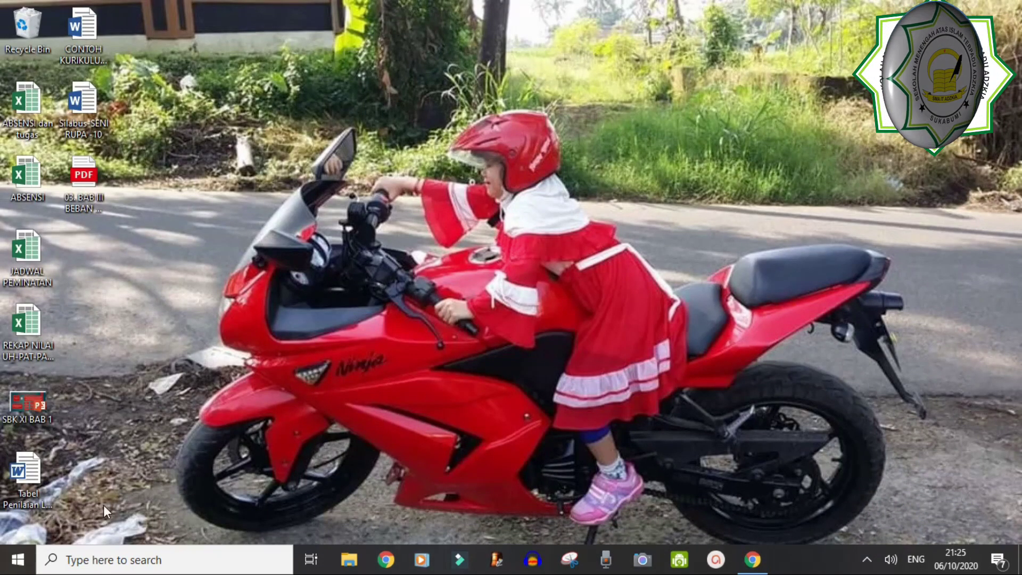
pyautogui.press('ctrl+super+o')
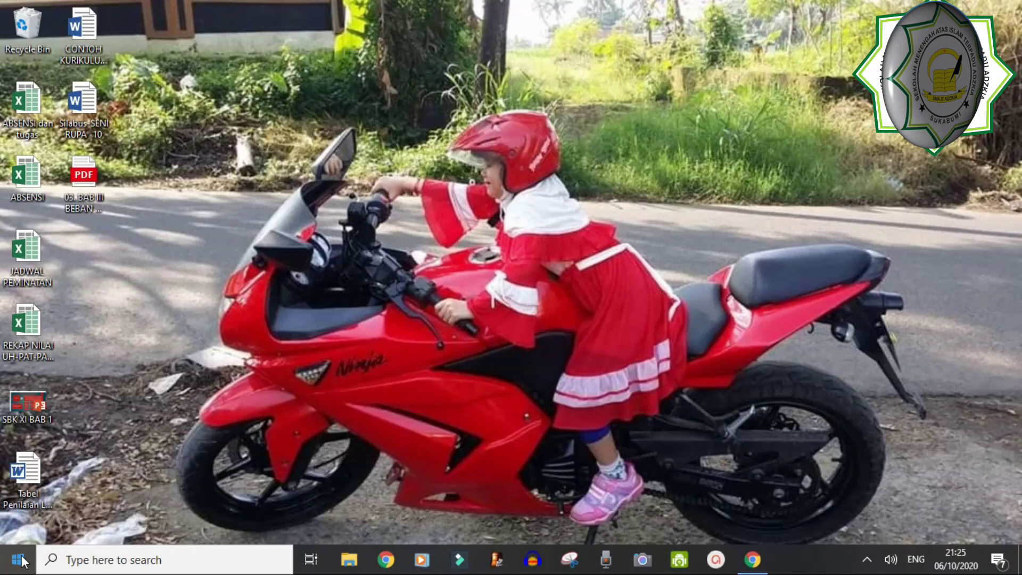
pyautogui.press('super+r')
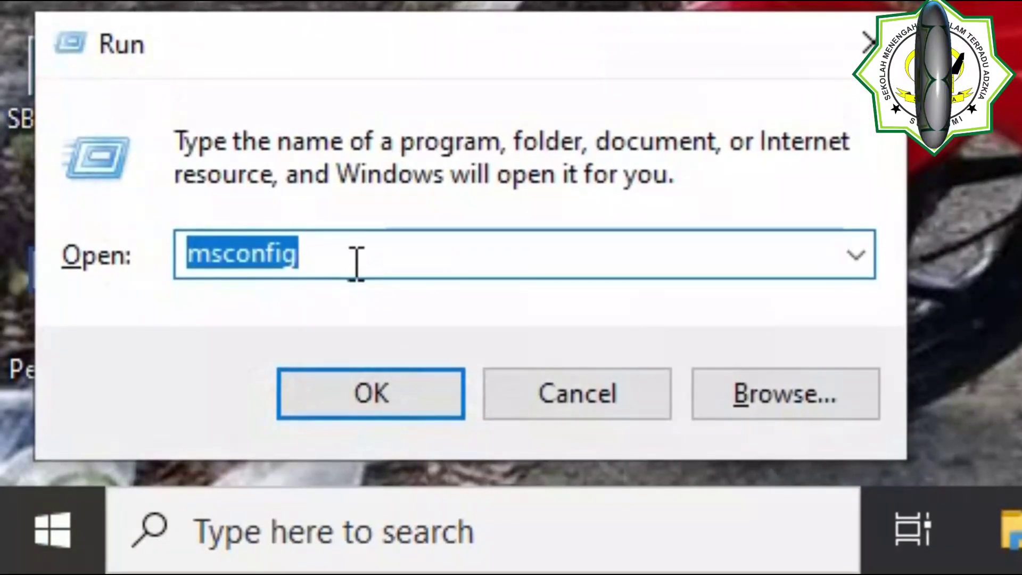
pyautogui.press('BackSpace')
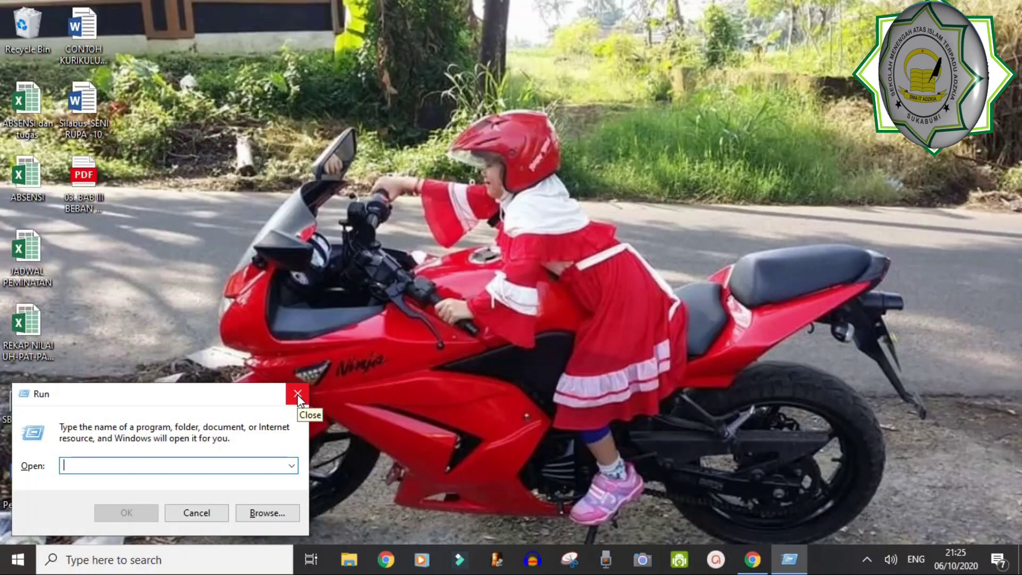
pyautogui.click(297, 395)
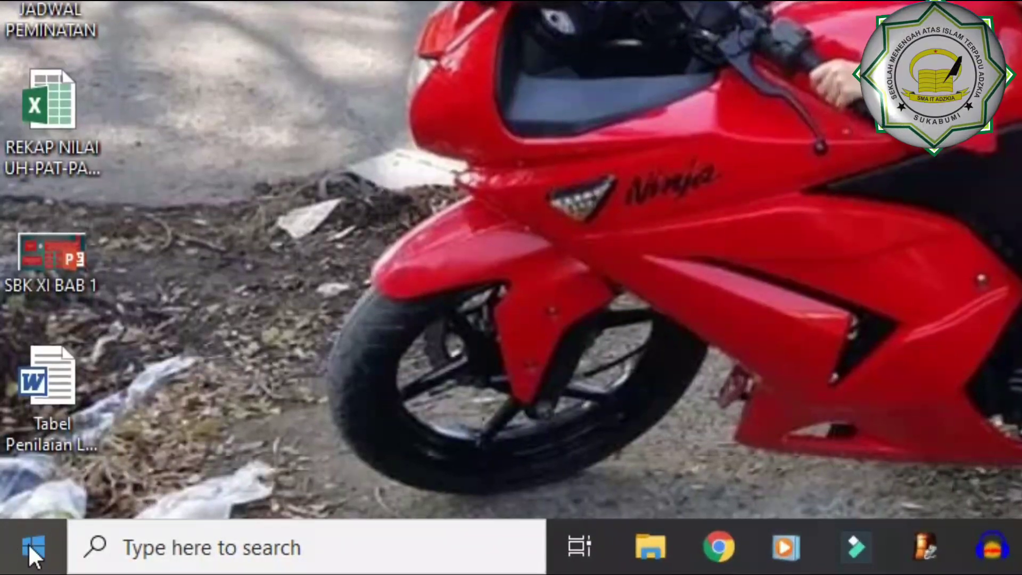
pyautogui.rightClick(28, 544)
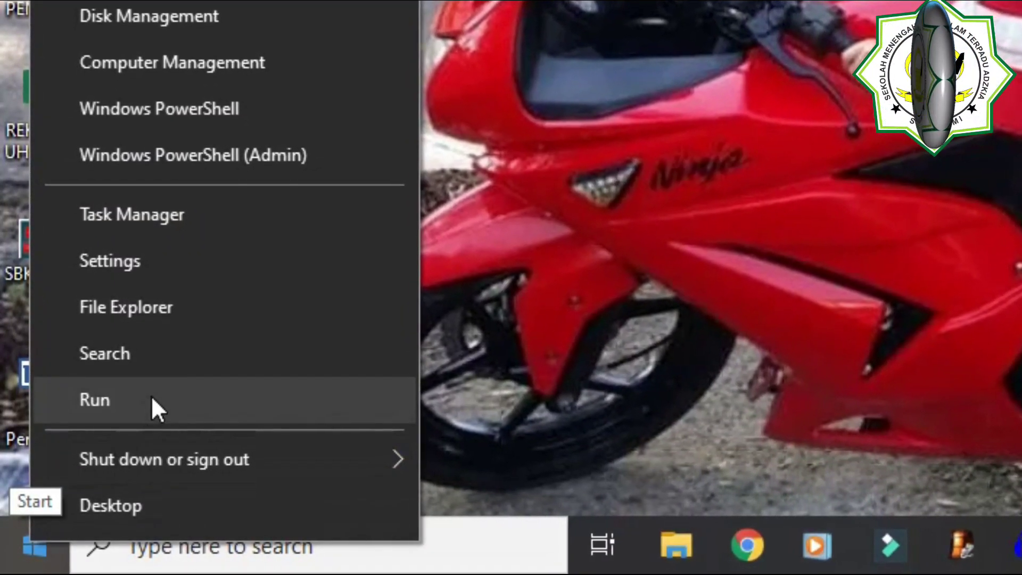
pyautogui.click(152, 403)
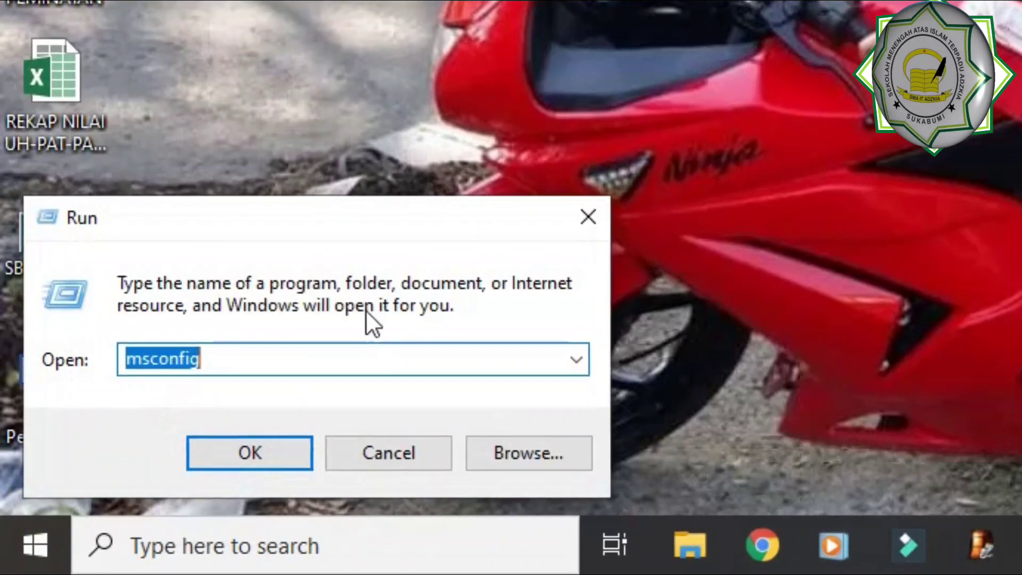
pyautogui.press('BackSpace')
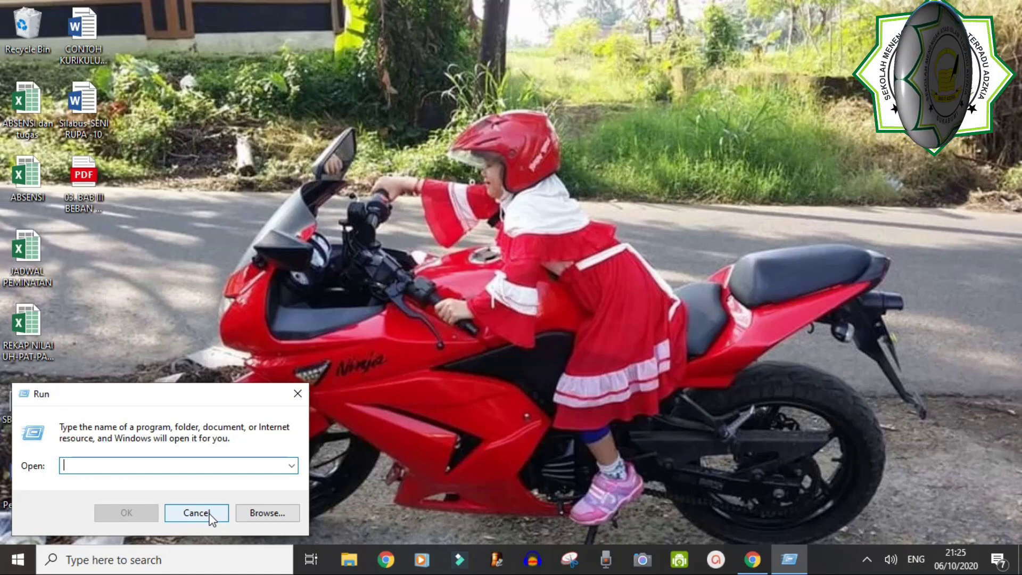
pyautogui.click(211, 514)
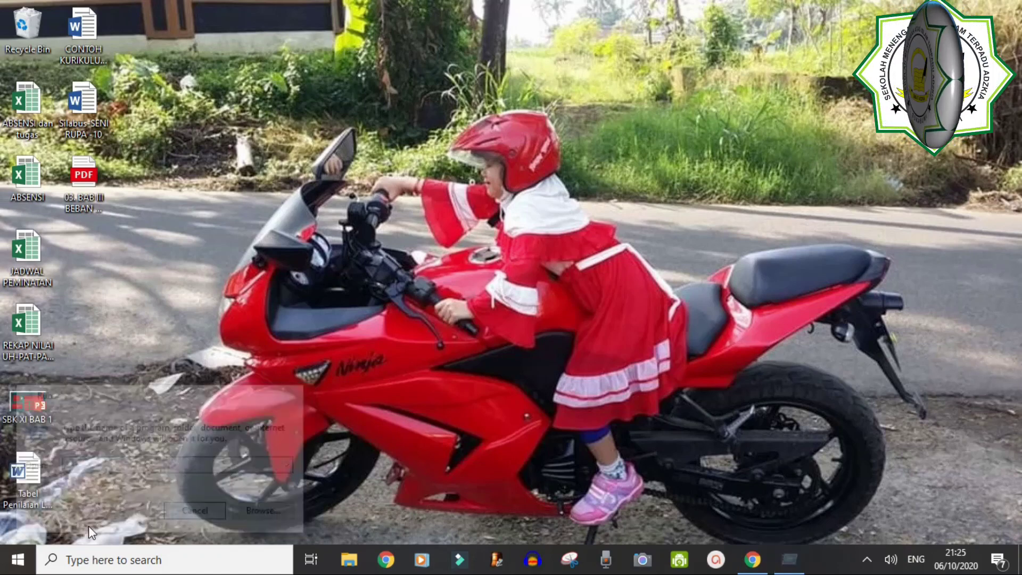
# Open the Run dialog and launch System Configuration with the command msconfig
pyautogui.rightClick(17, 559)
pyautogui.click(50, 480)
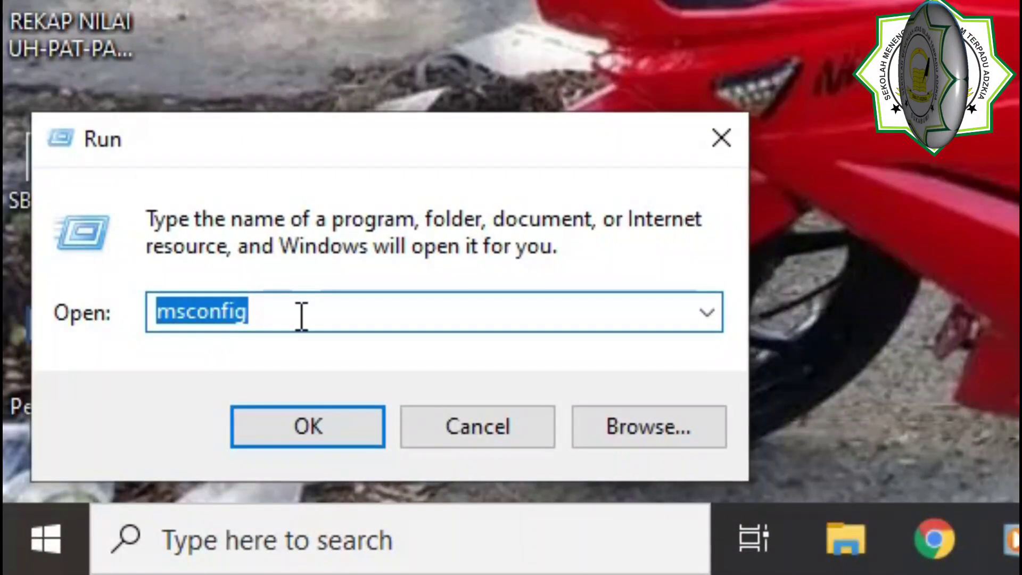
pyautogui.write('msconfig')
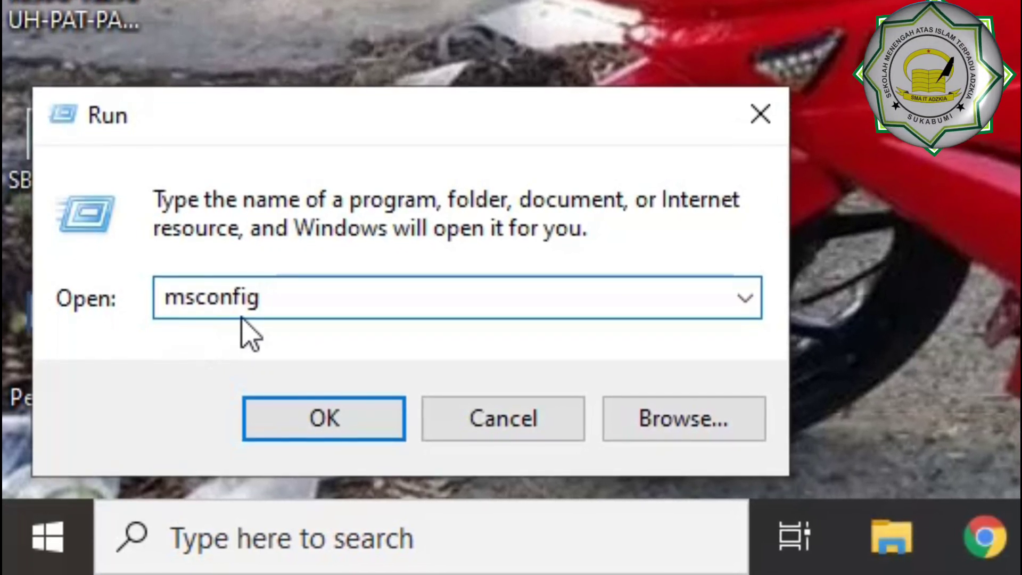
pyautogui.click(365, 426)
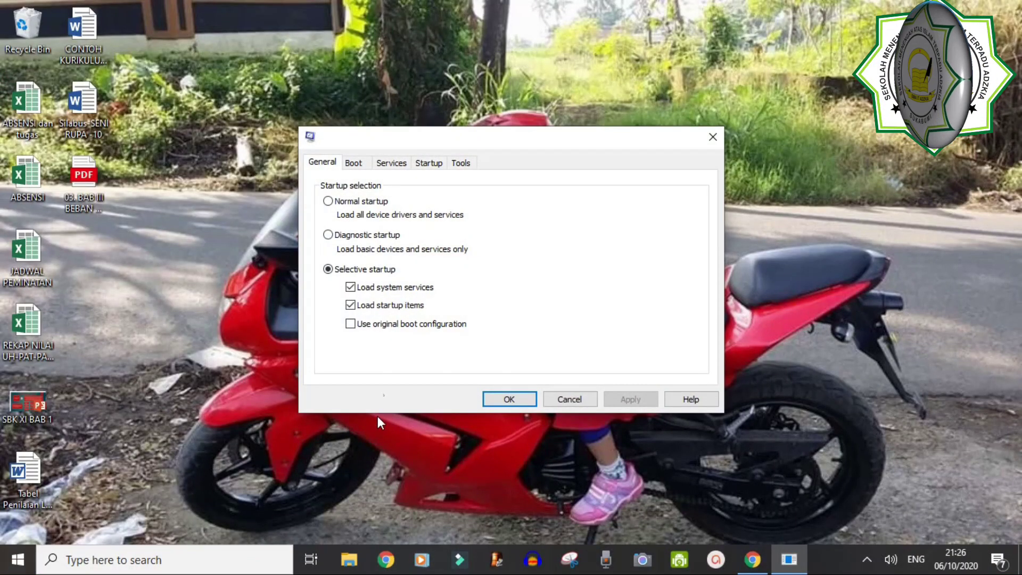
# Open Task Manager's startup list from System Configuration and widen the Name column to fit its contents
pyautogui.click(437, 166)
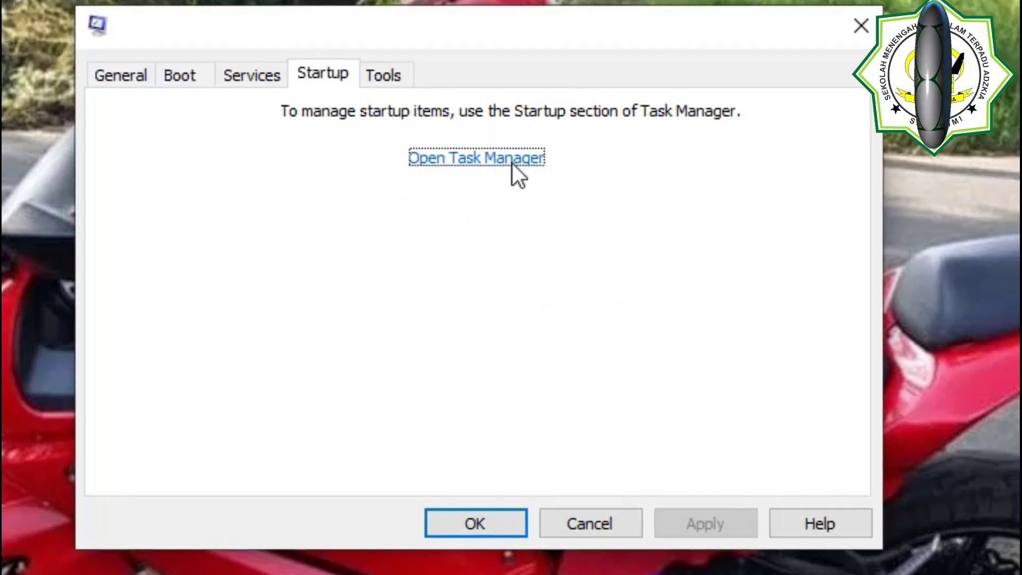
pyautogui.click(441, 161)
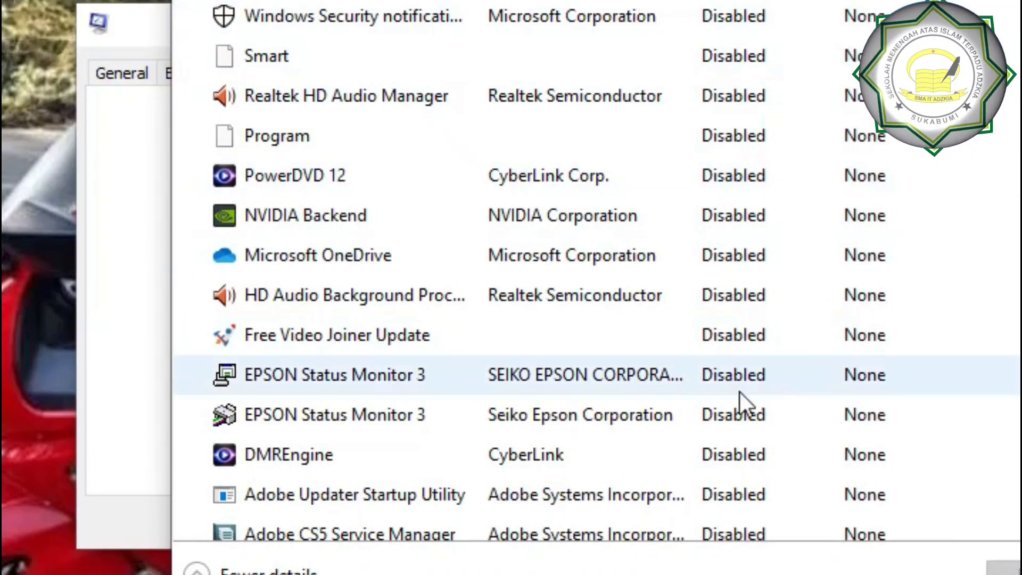
pyautogui.scroll(-1, 755, 453)
pyautogui.scroll(1, 748, 447)
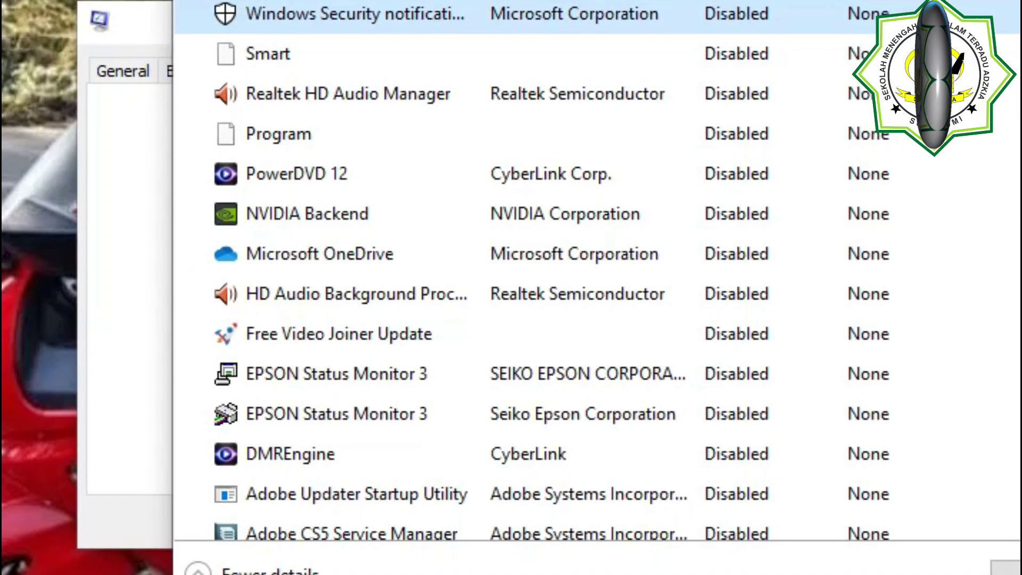
pyautogui.doubleClick(483, 0)
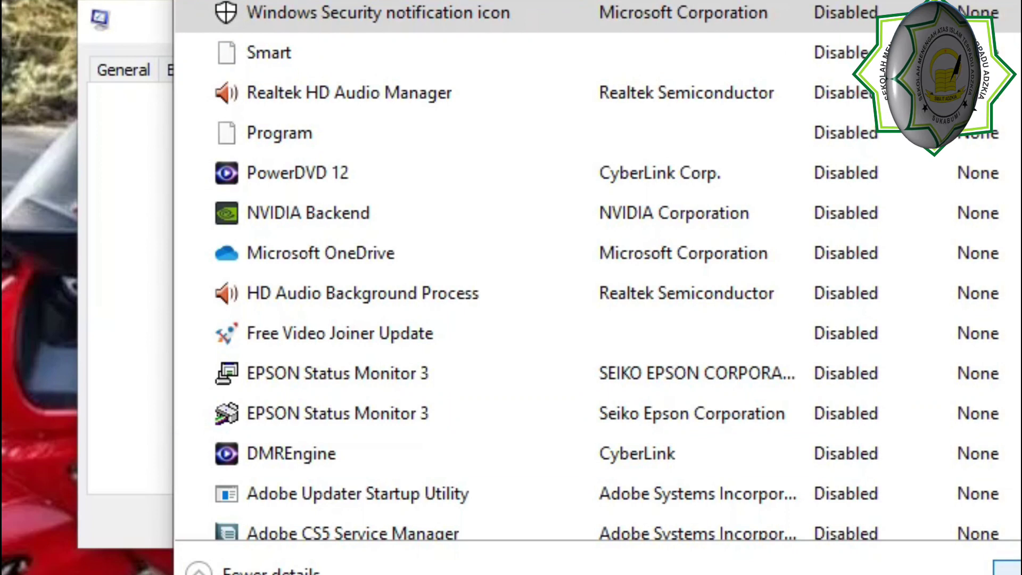
# Enable the Windows Security notification icon startup item and disable it again
pyautogui.click(851, 39)
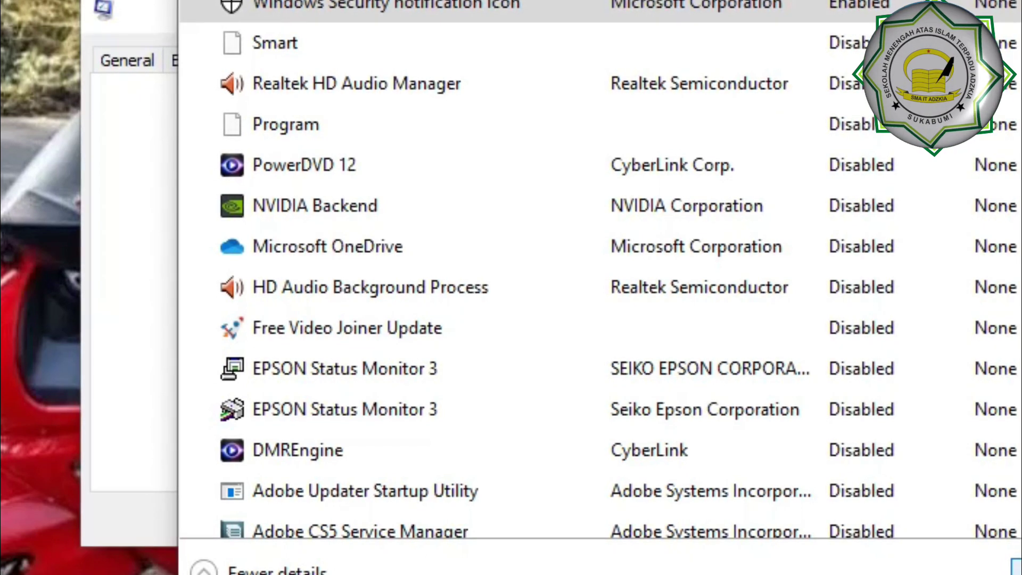
pyautogui.press('super')
pyautogui.press('super')
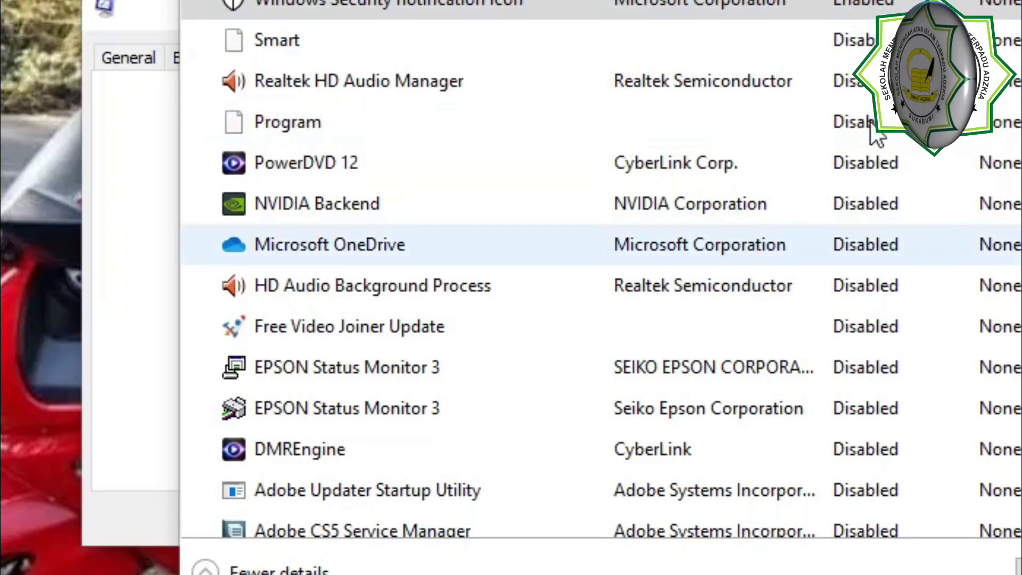
pyautogui.click(862, 5)
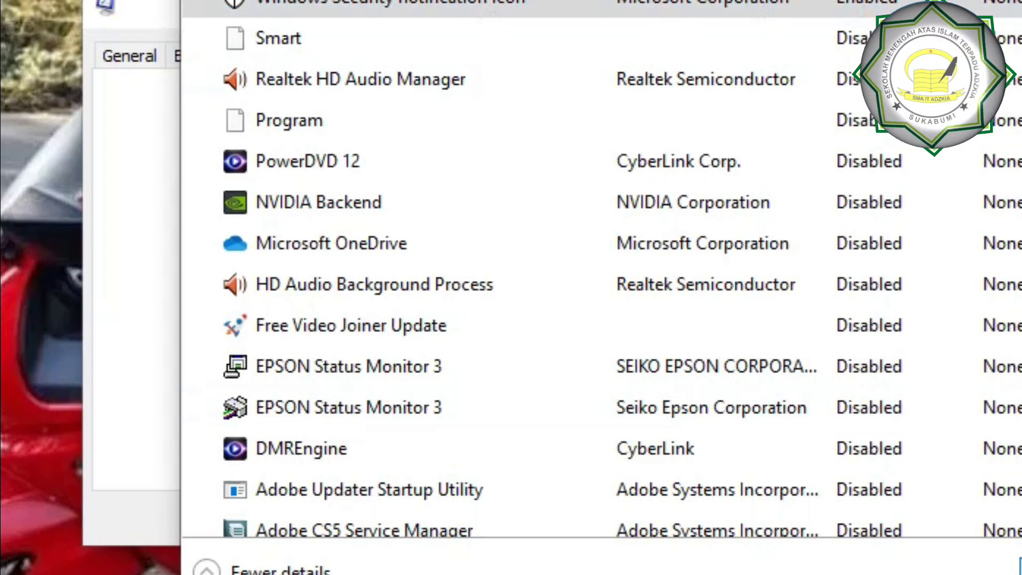
pyautogui.click(1019, 567)
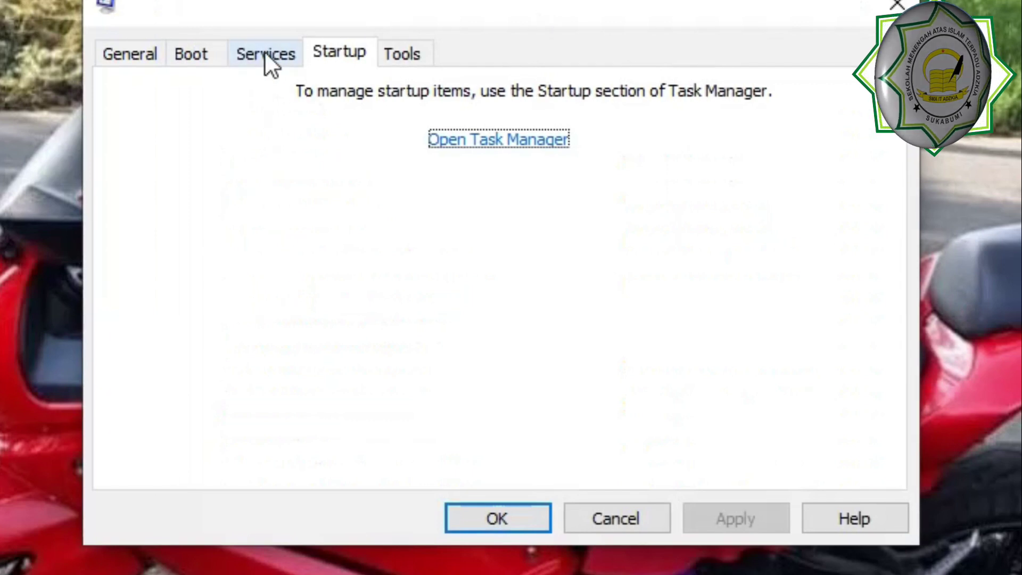
# Examine the list of services and their status in System Configuration
pyautogui.click(264, 52)
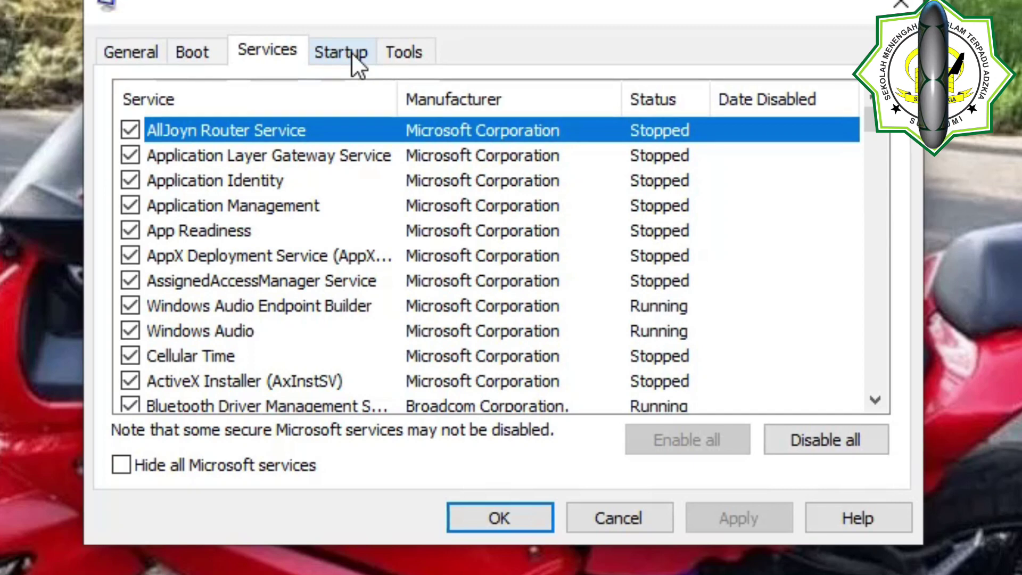
pyautogui.click(276, 43)
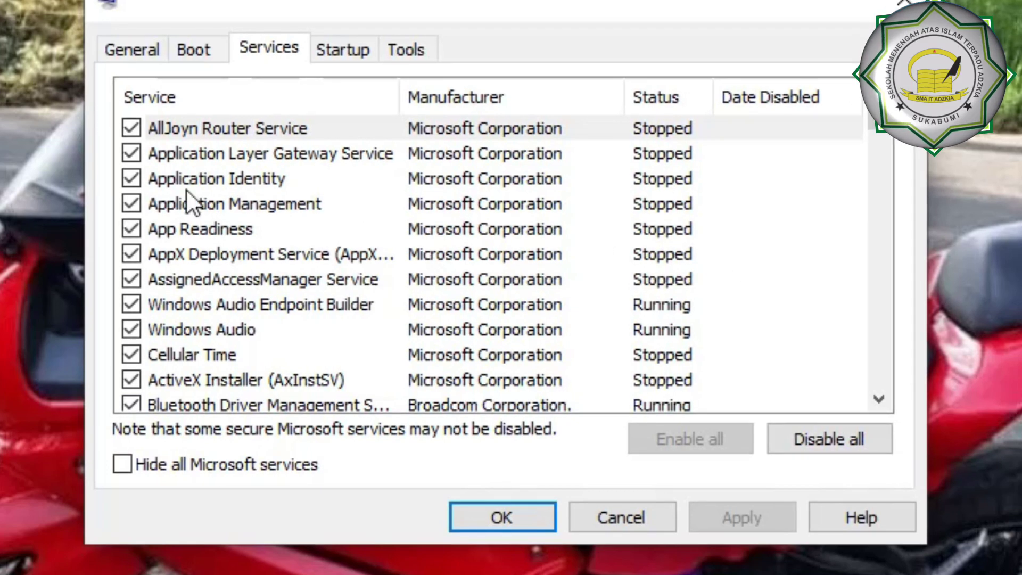
pyautogui.scroll(-1, 225, 187)
pyautogui.scroll(-6, 216, 221)
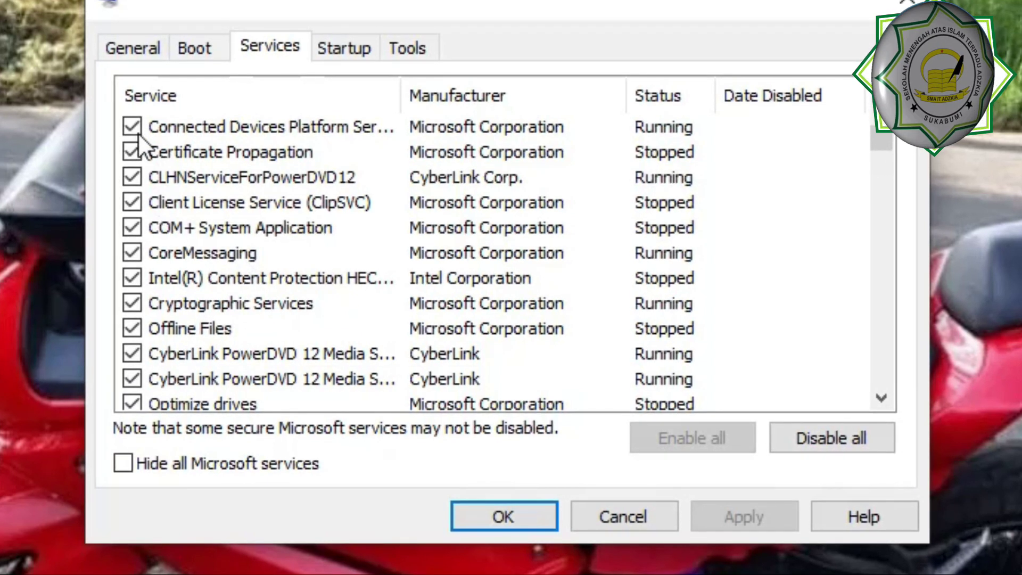
pyautogui.scroll(-8, 129, 346)
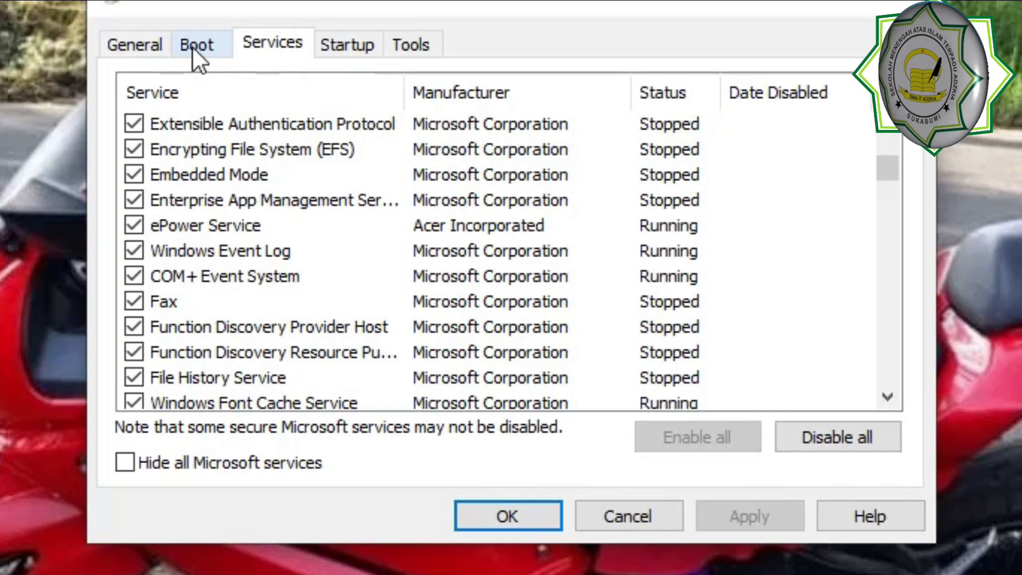
# Open the advanced boot options for the Windows 10 entry in System Configuration
pyautogui.click(205, 46)
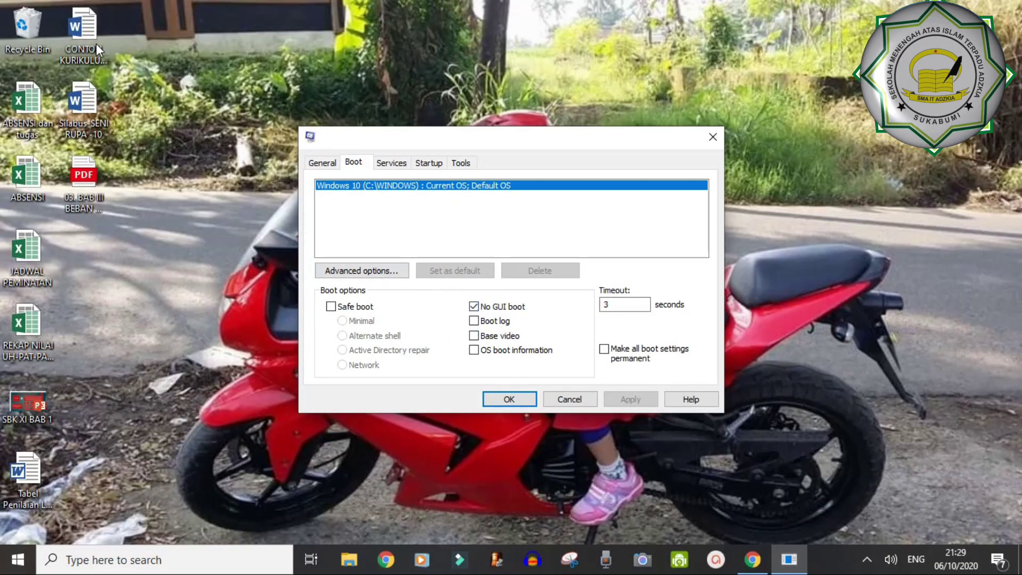
pyautogui.click(91, 25)
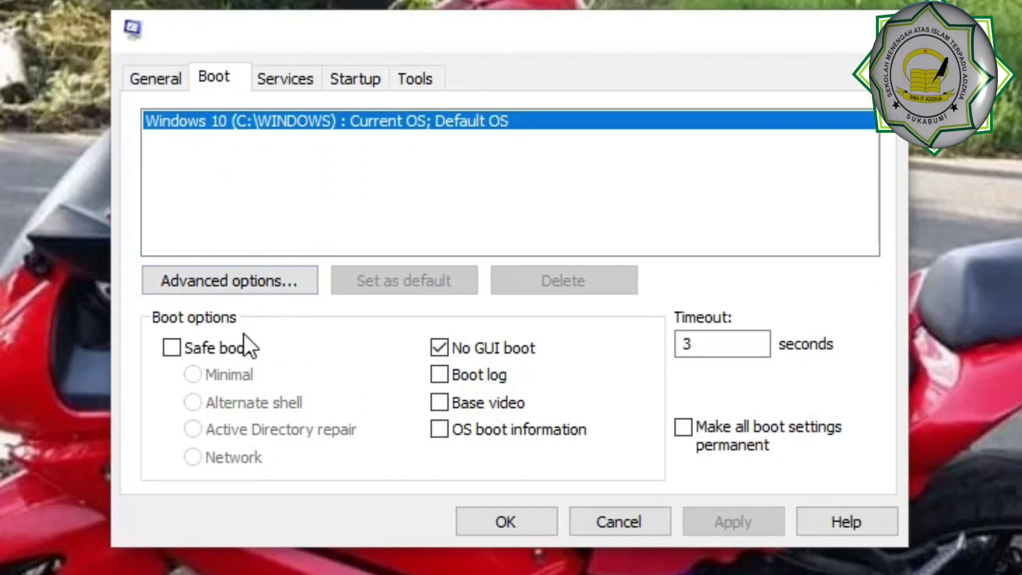
pyautogui.click(257, 282)
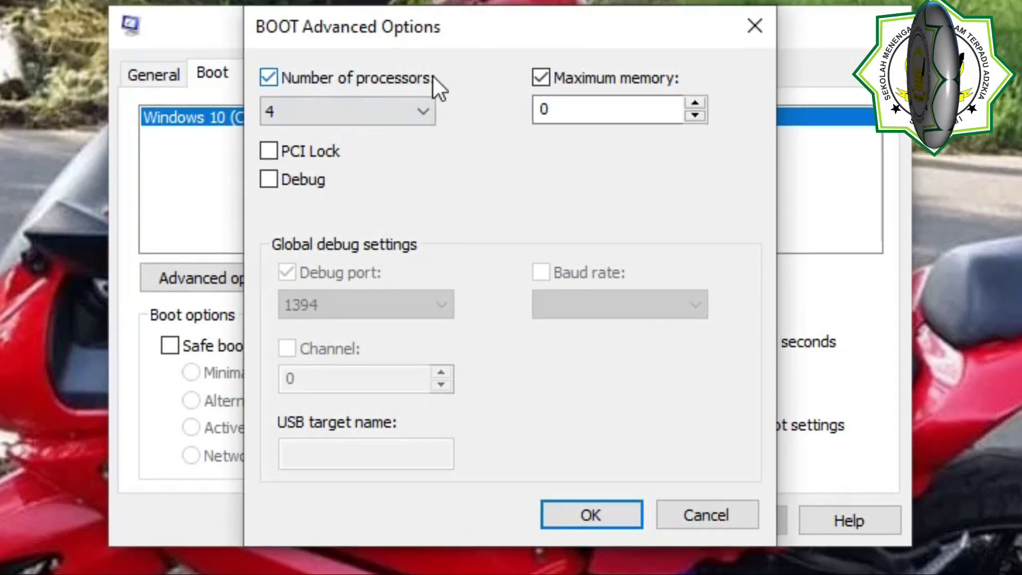
# Set the number of processors to 4 and re-enable the maximum memory option at 8192
pyautogui.click(423, 111)
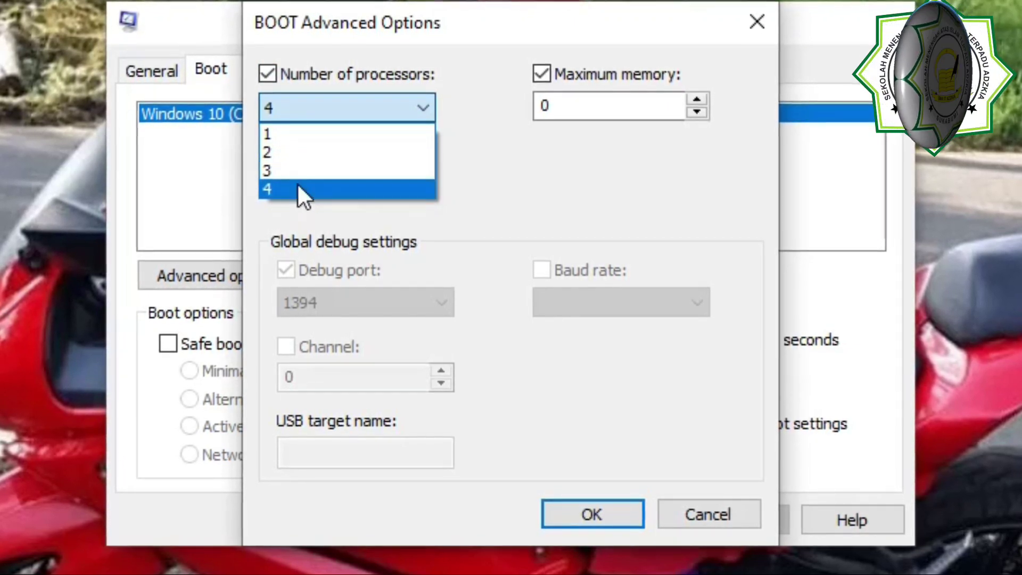
pyautogui.click(276, 187)
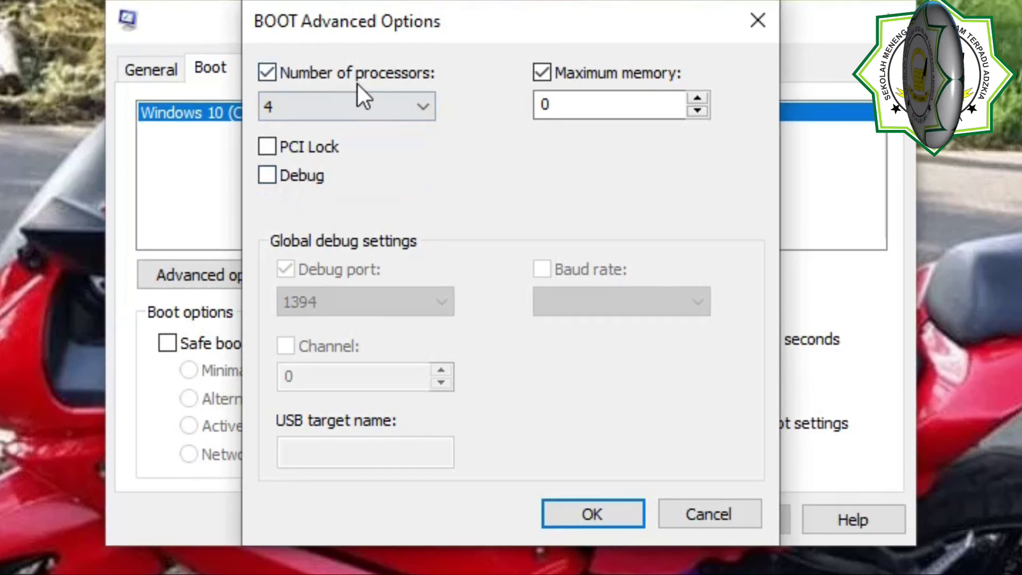
pyautogui.click(356, 106)
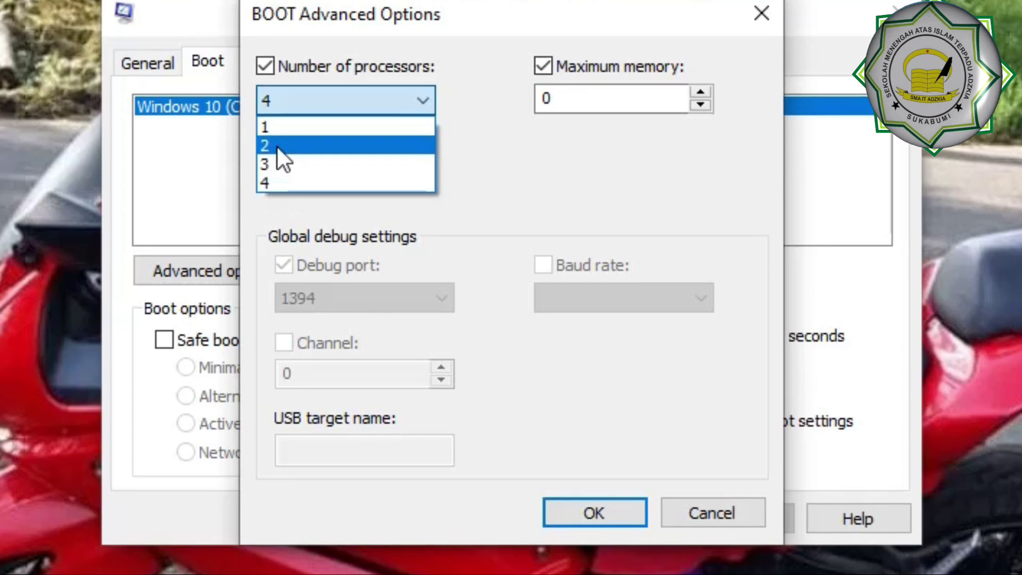
pyautogui.click(284, 182)
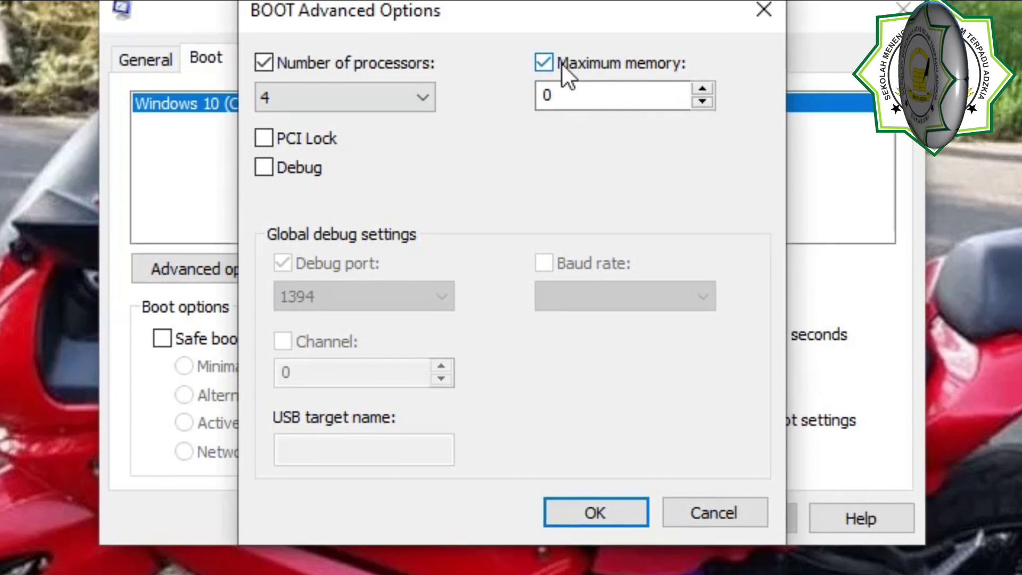
pyautogui.click(546, 62)
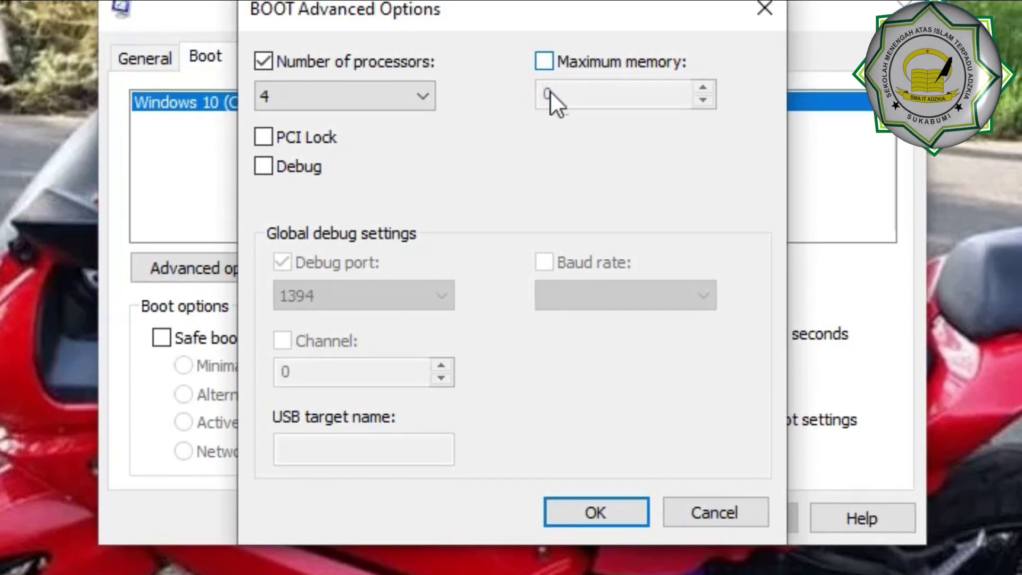
pyautogui.click(546, 60)
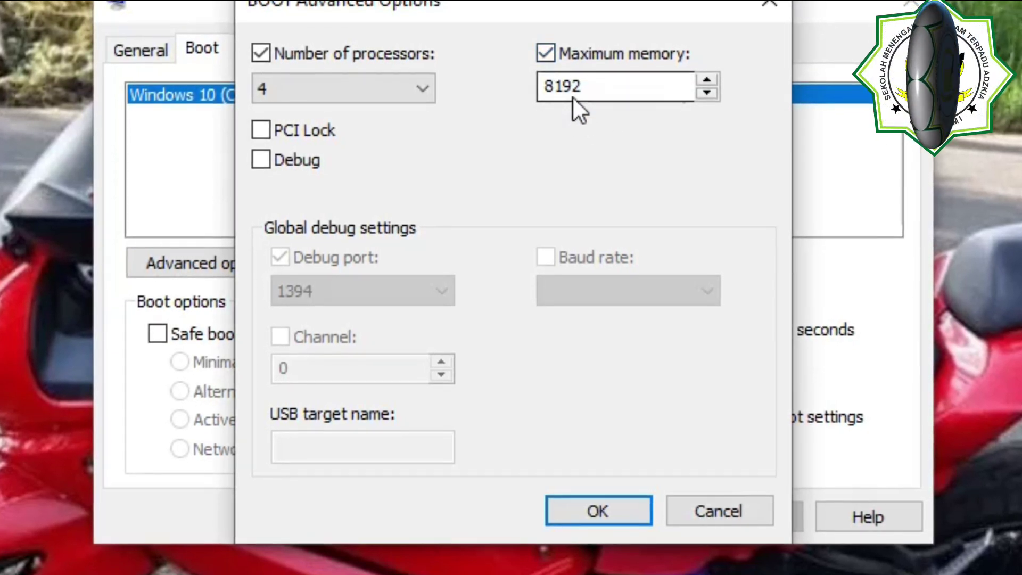
# Accept the advanced boot options and apply the boot settings in System Configuration, closing it
pyautogui.click(592, 512)
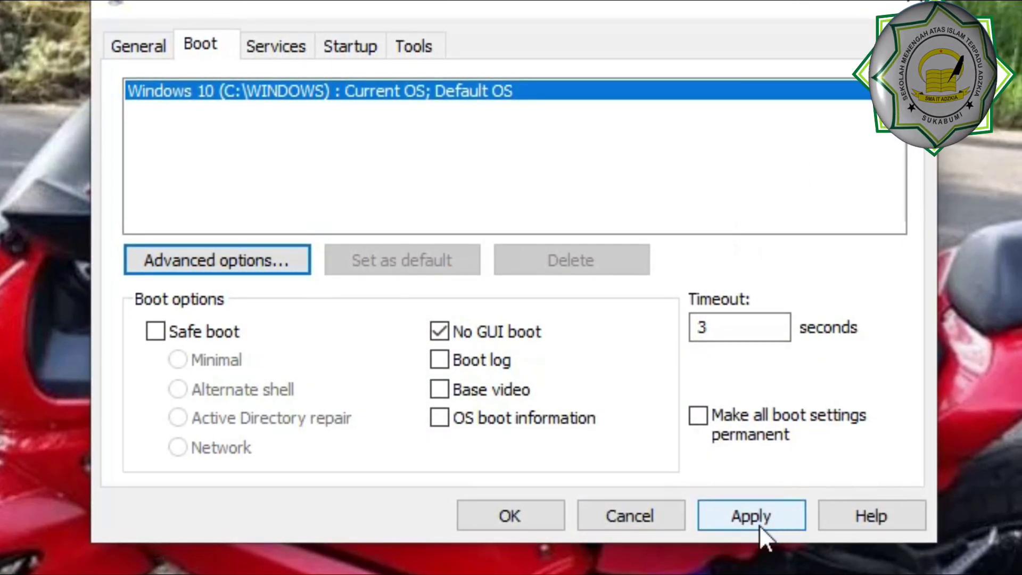
pyautogui.click(777, 516)
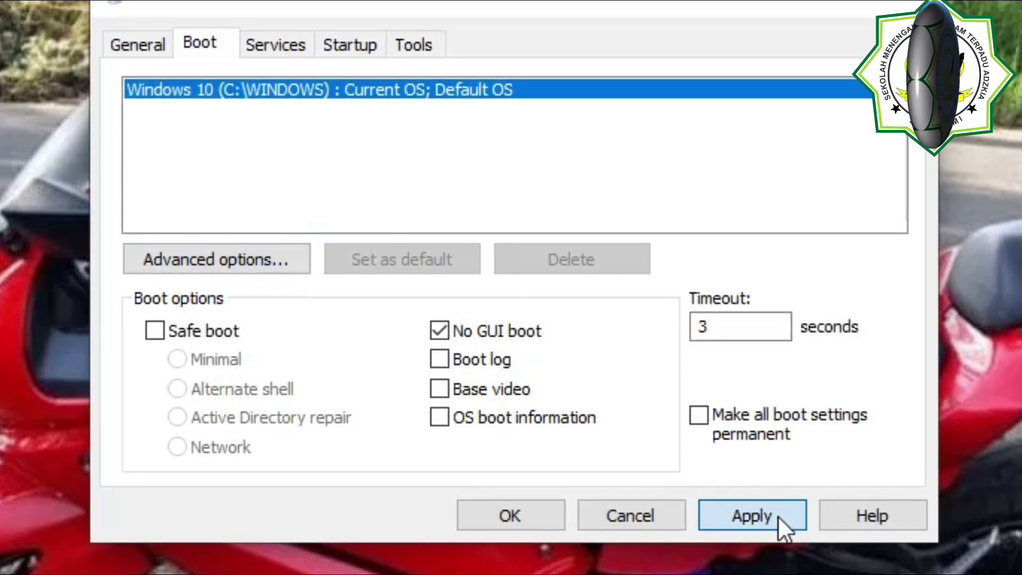
pyautogui.click(522, 516)
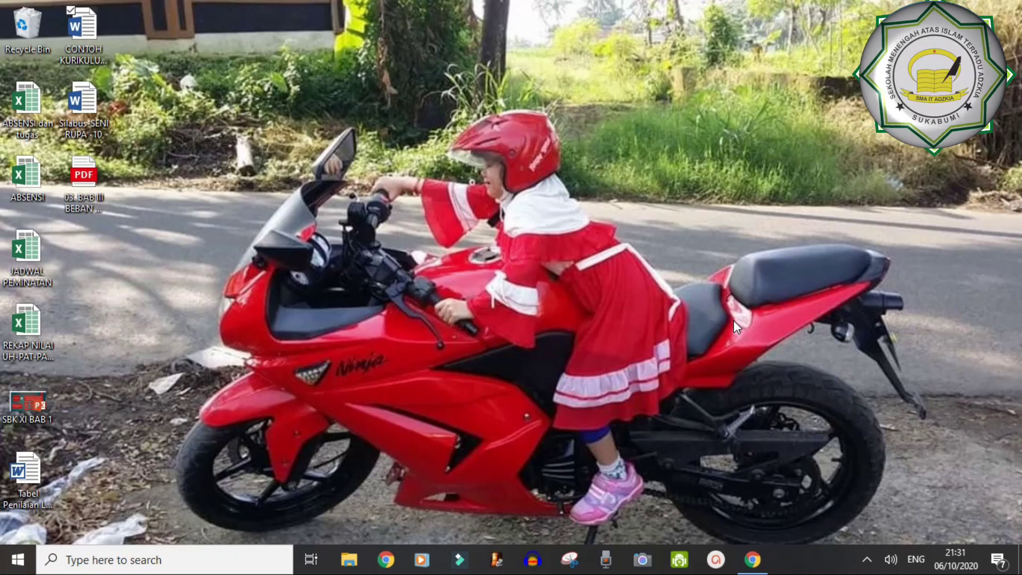
# Refresh the Windows desktop
pyautogui.rightClick(462, 182)
pyautogui.click(365, 229)
pyautogui.rightClick(213, 195)
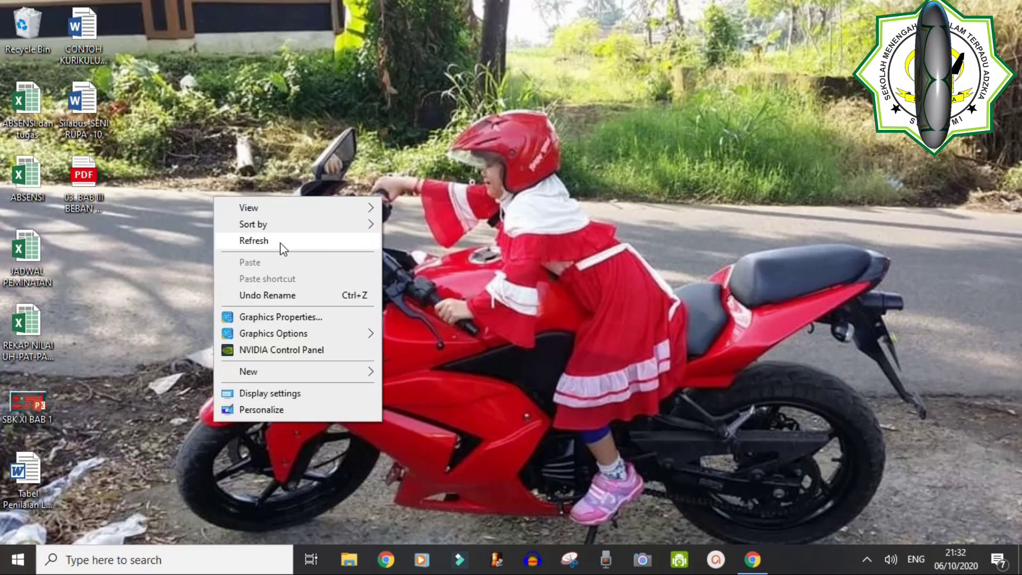
pyautogui.click(280, 242)
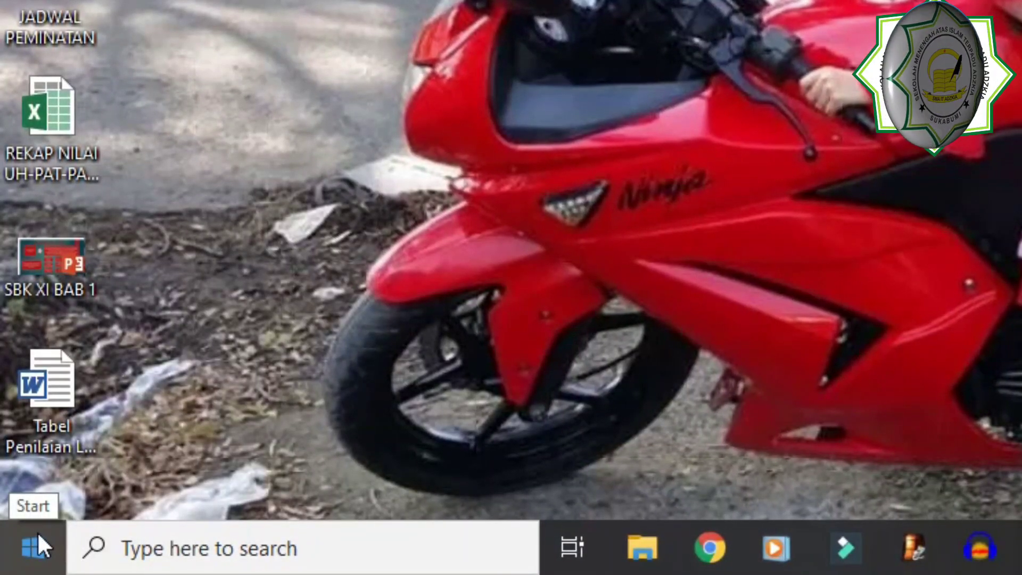
# Open the temporary files folder by running %temp% from the Run dialog
pyautogui.rightClick(37, 537)
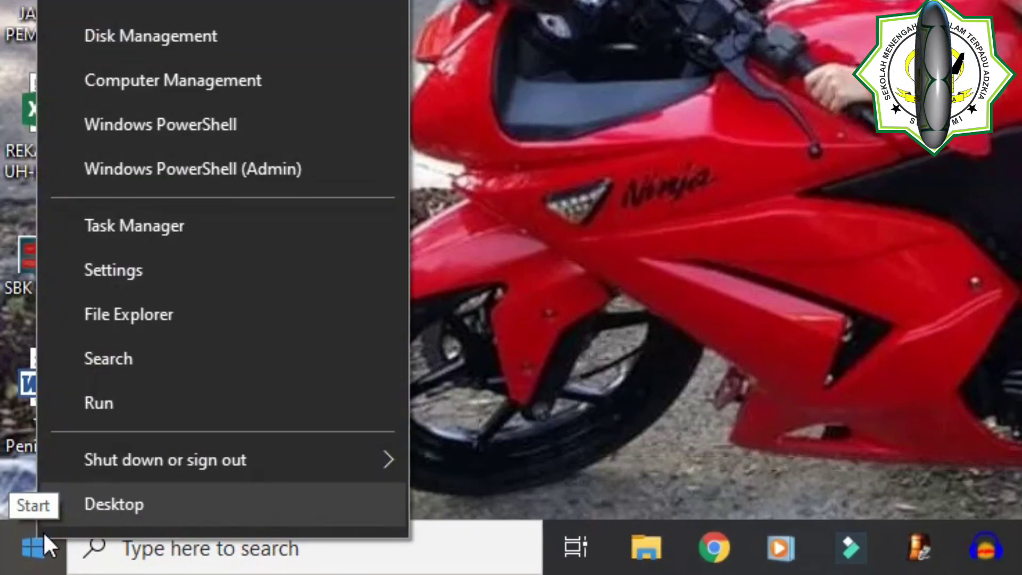
pyautogui.click(159, 409)
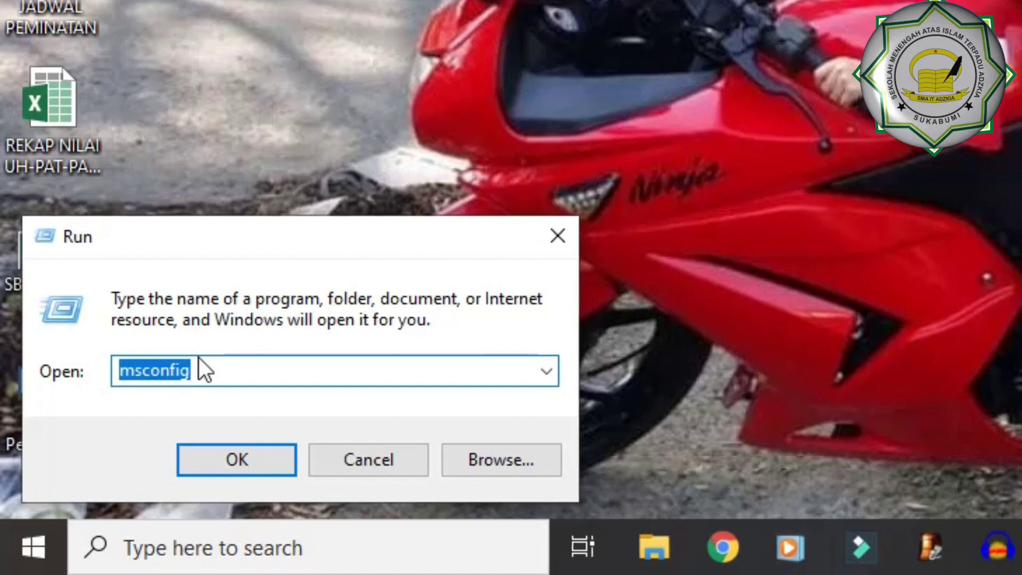
pyautogui.write('%')
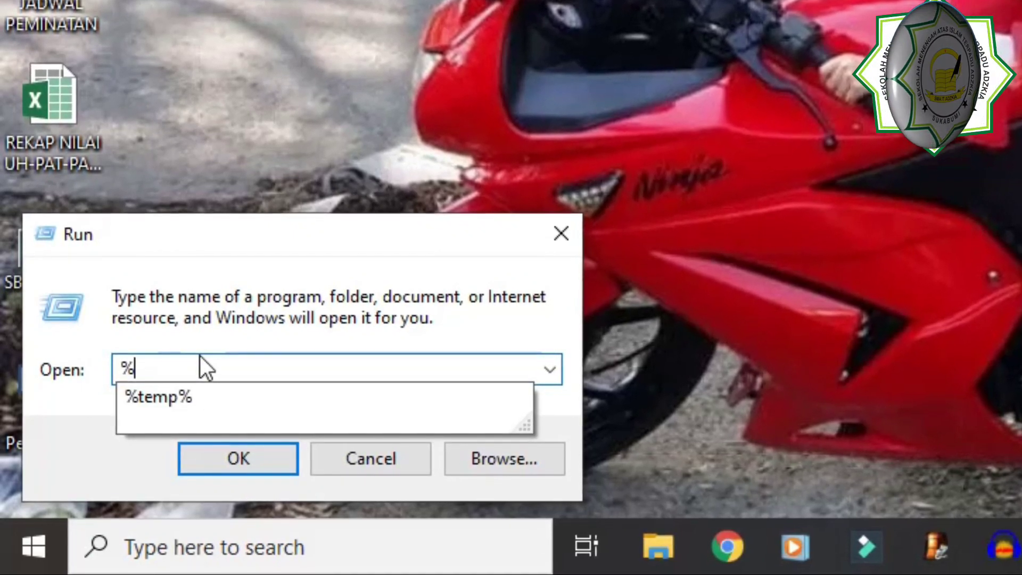
pyautogui.write('temp')
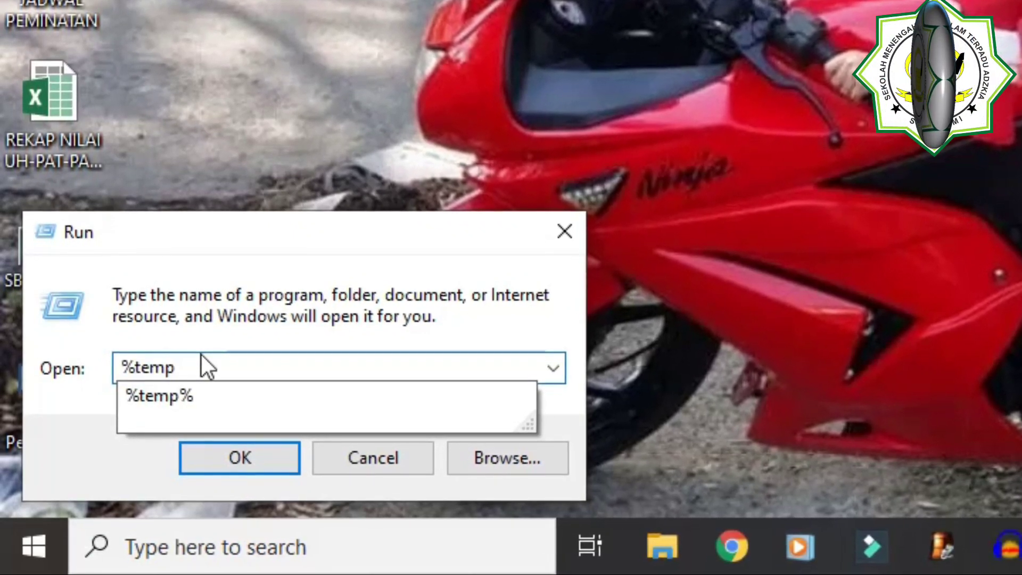
pyautogui.write('%')
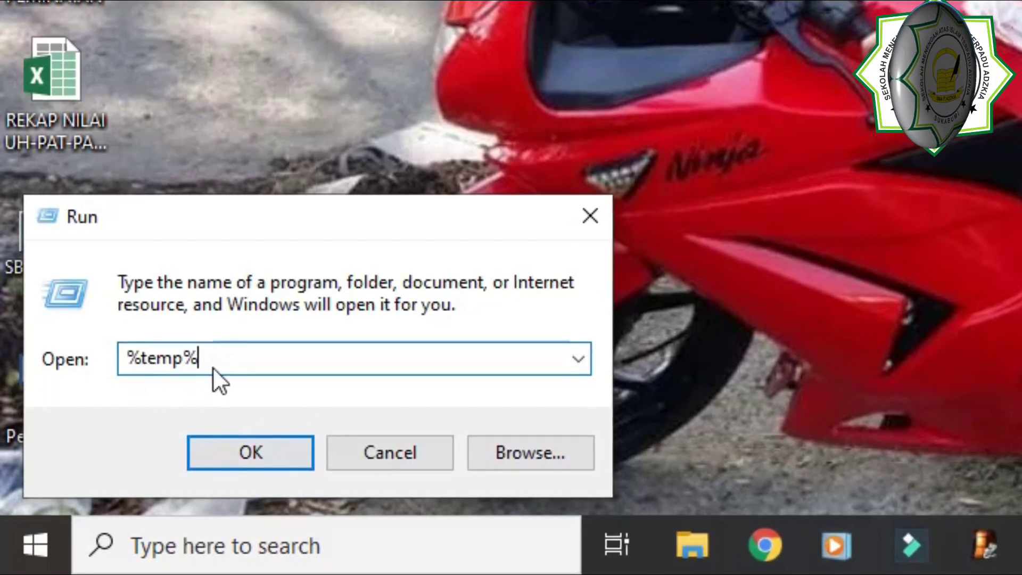
pyautogui.click(271, 449)
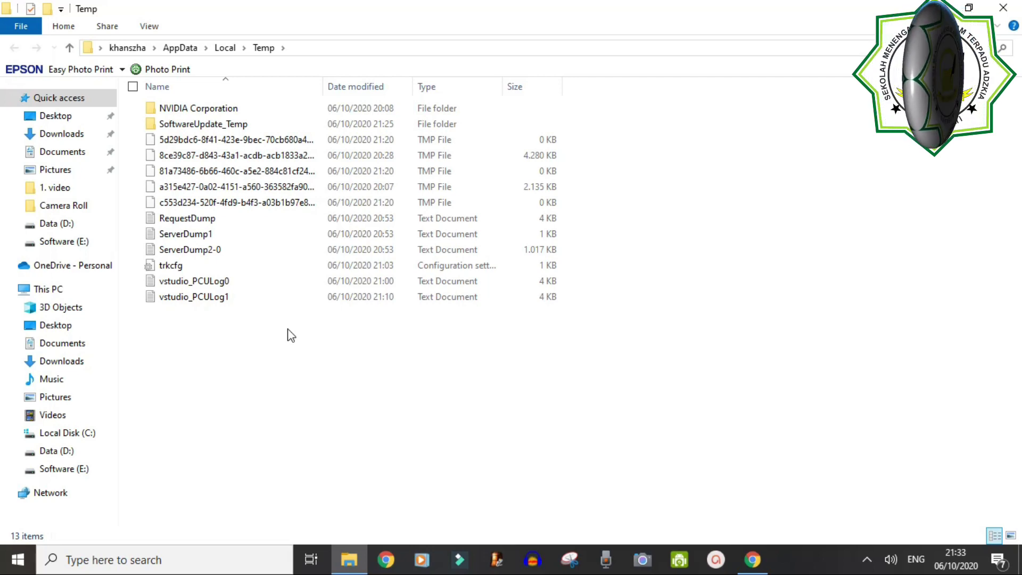
# Delete all files and folders in the Temp folder
pyautogui.hotkey('ctrl', 'a')
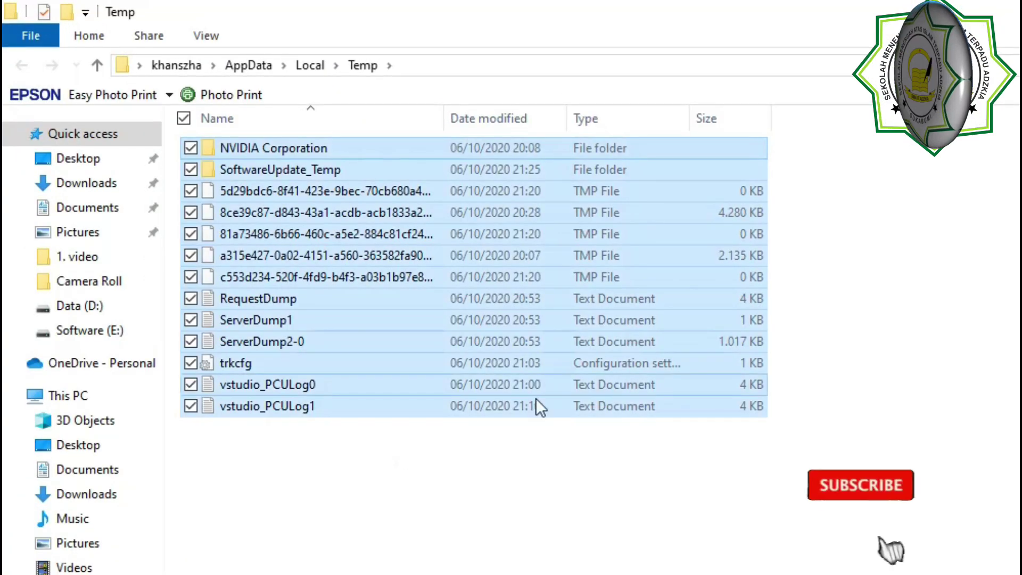
pyautogui.rightClick(318, 201)
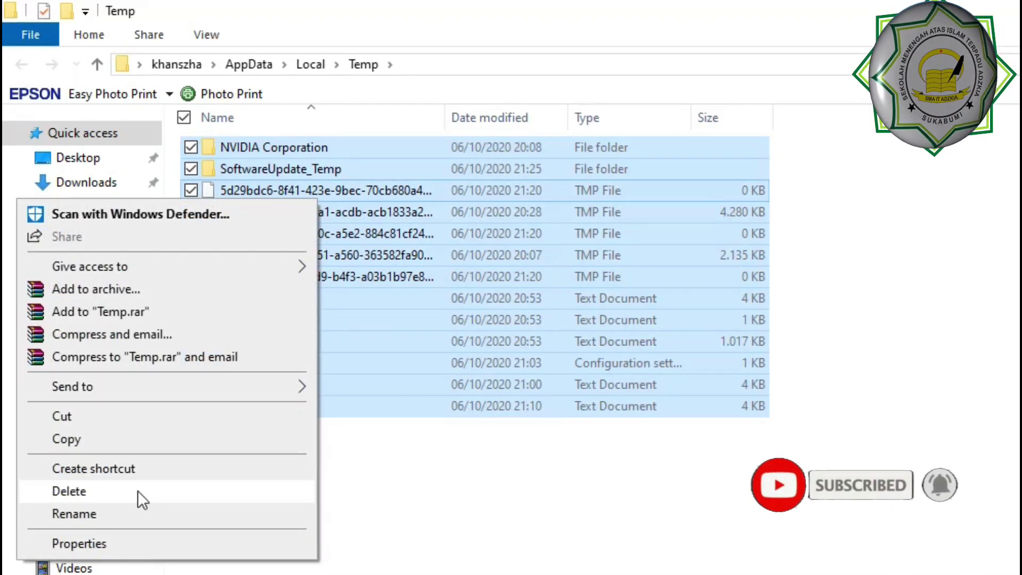
pyautogui.click(137, 490)
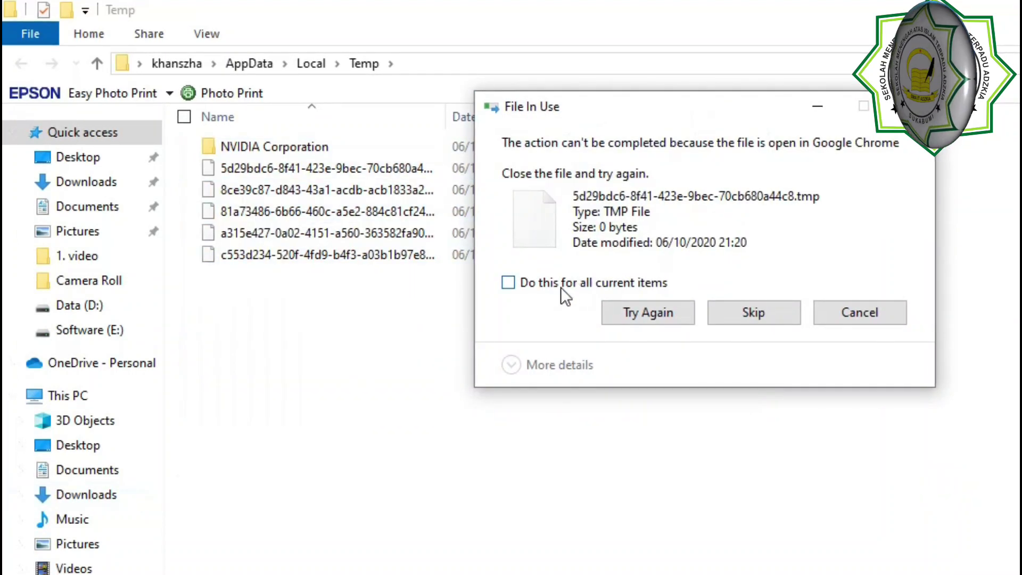
# Retry deleting the in-use files for all current items, and skip them along with the NVIDIA Corporation folder
pyautogui.click(560, 284)
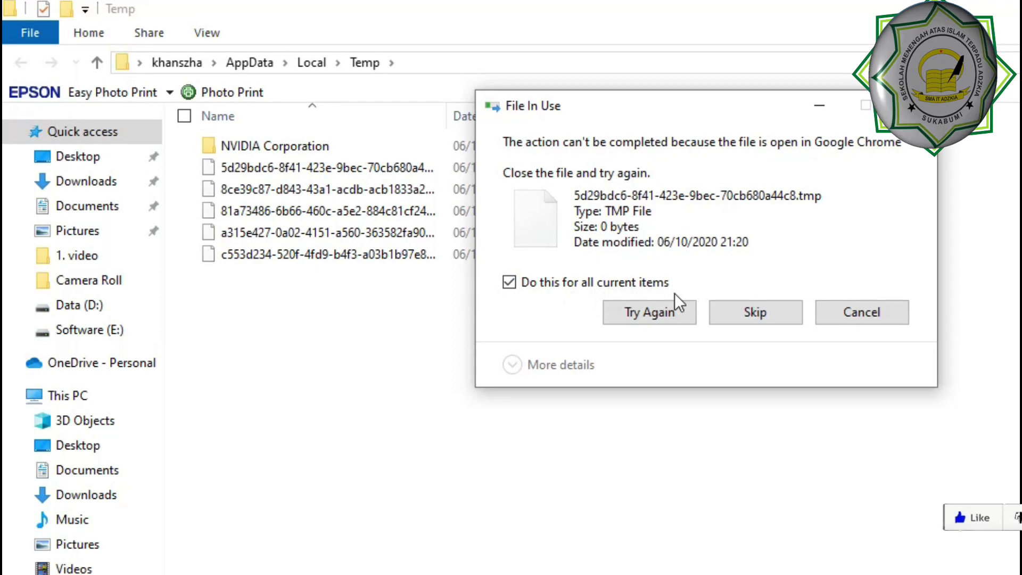
pyautogui.click(657, 315)
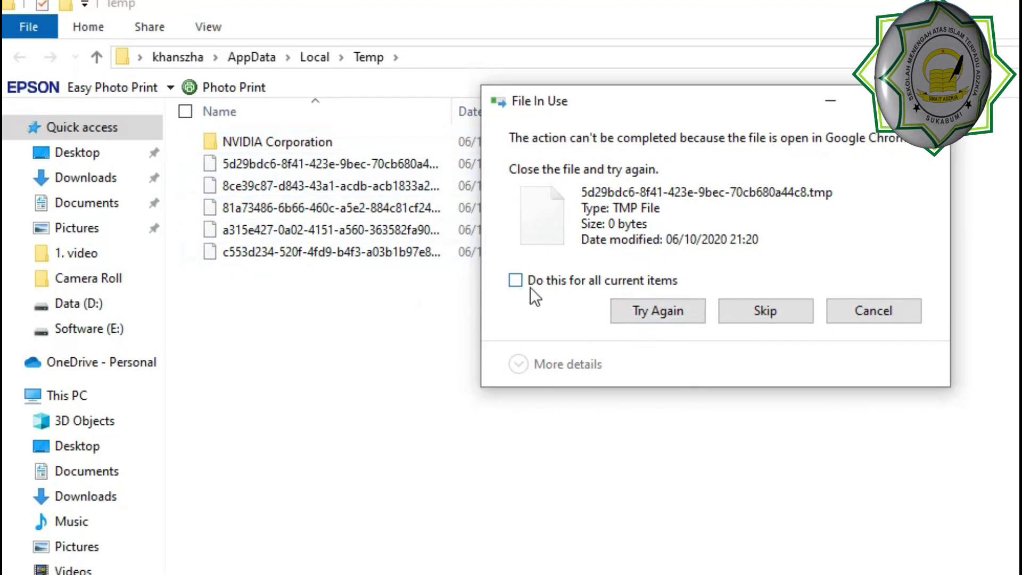
pyautogui.click(516, 280)
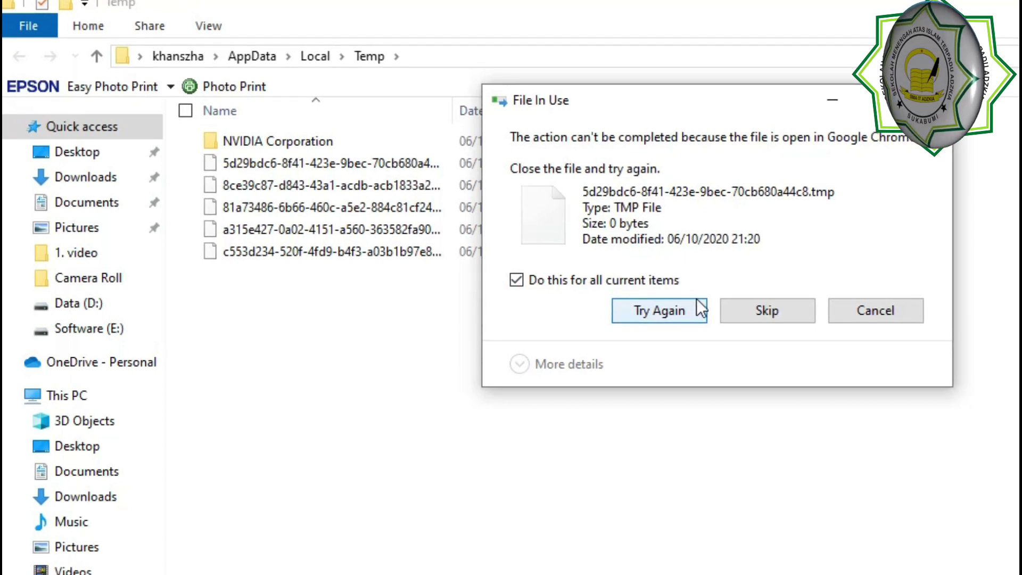
pyautogui.click(675, 314)
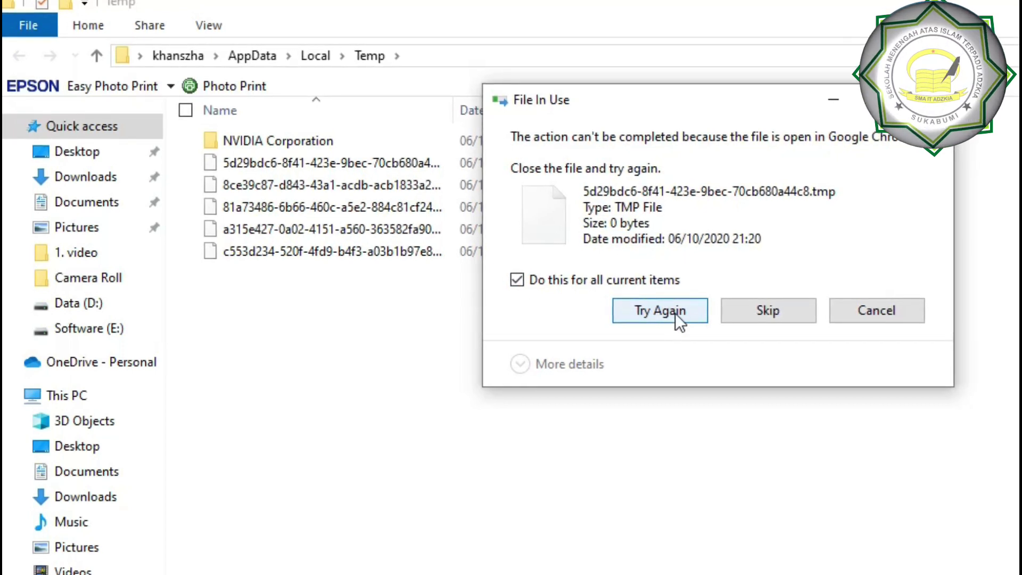
pyautogui.click(794, 310)
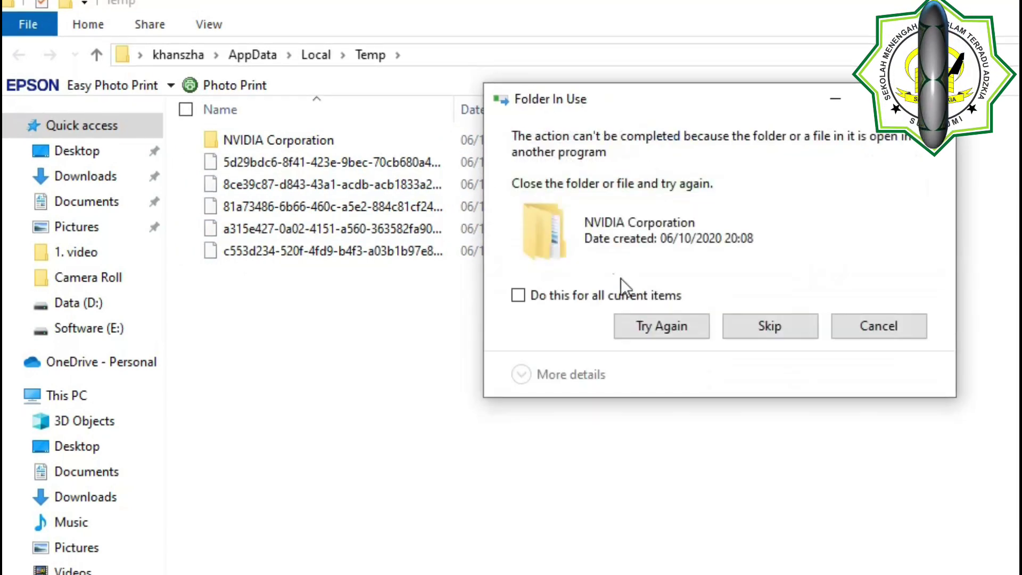
pyautogui.click(598, 295)
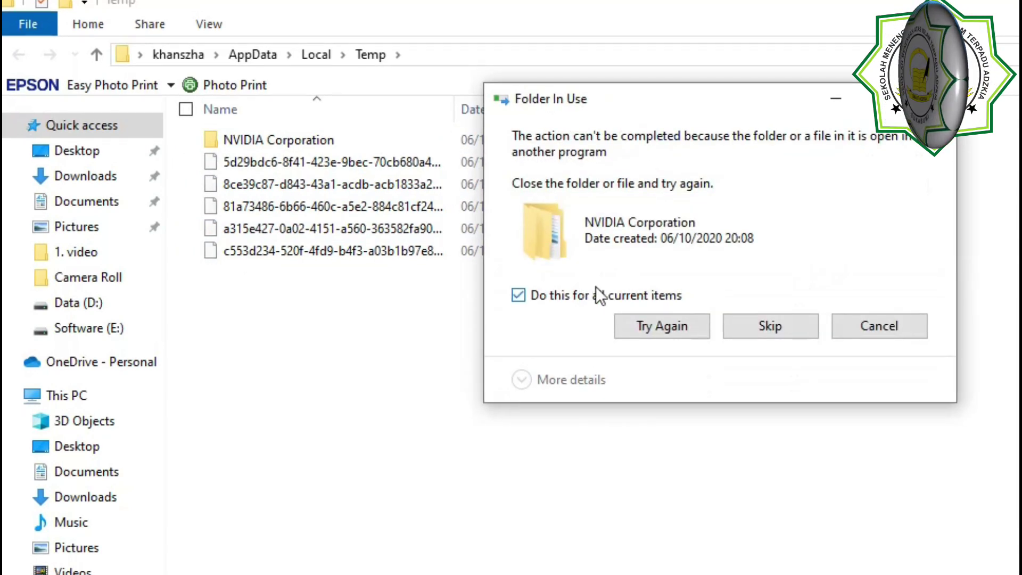
pyautogui.click(781, 325)
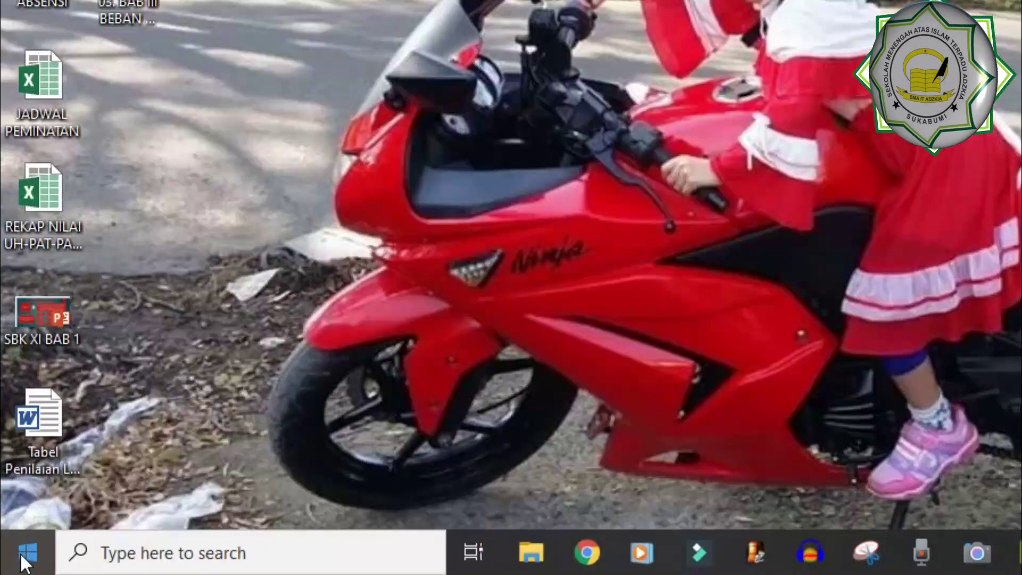
# Launch Disk Cleanup by running cleanmgr and exit its drive selection without cleaning a drive
pyautogui.rightClick(19, 559)
pyautogui.click(102, 445)
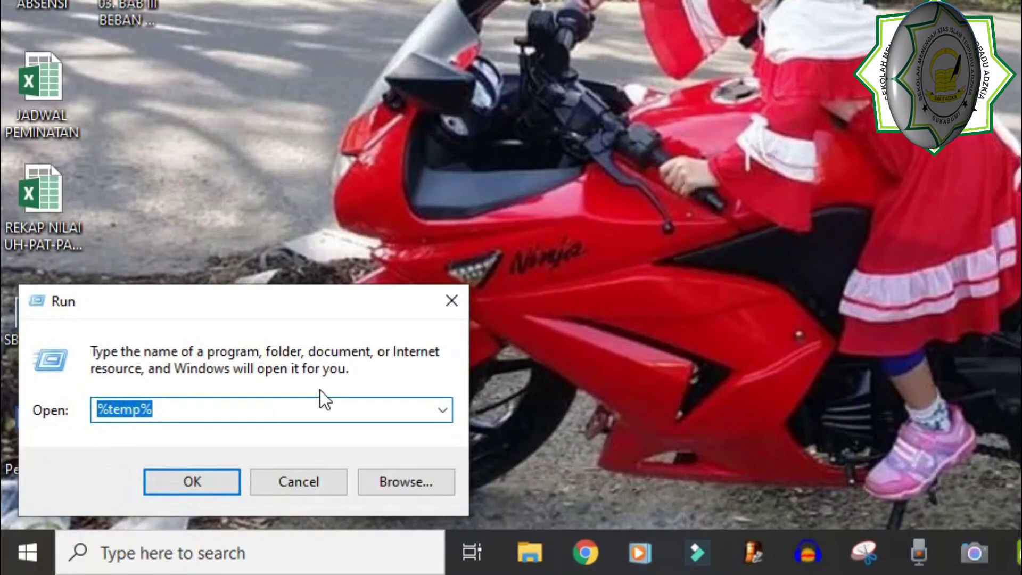
pyautogui.write('c')
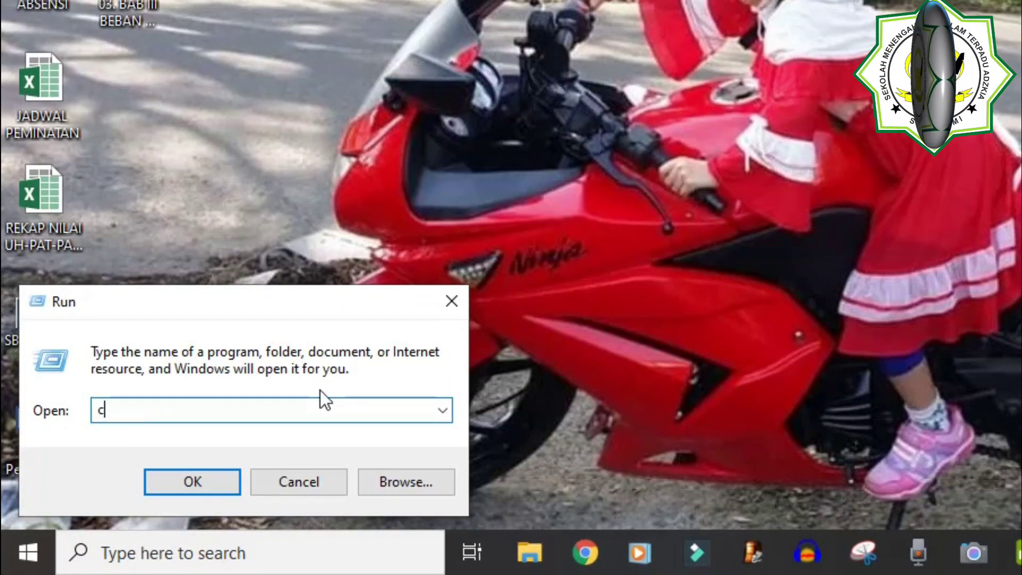
pyautogui.write('leanmgr')
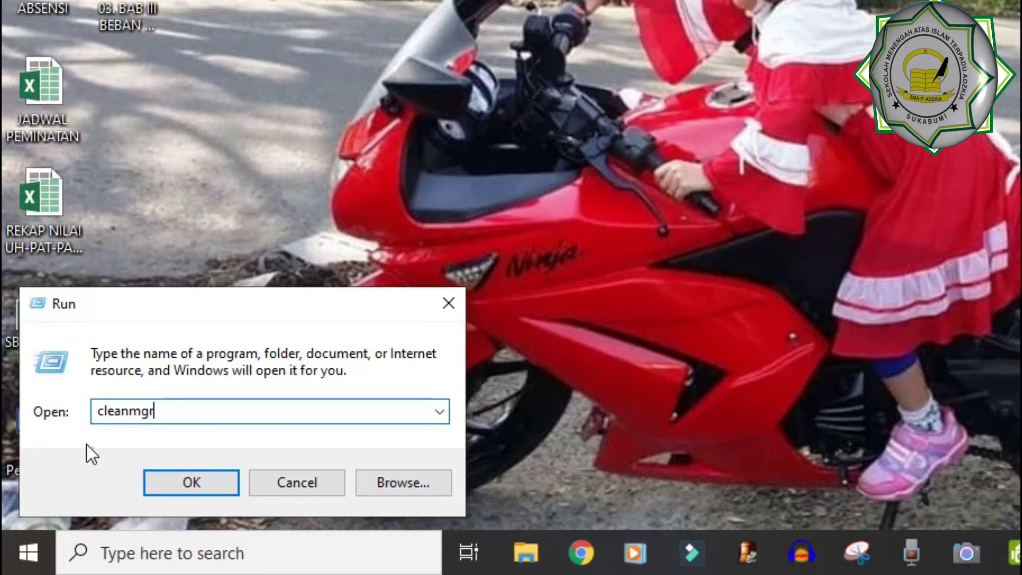
pyautogui.click(196, 479)
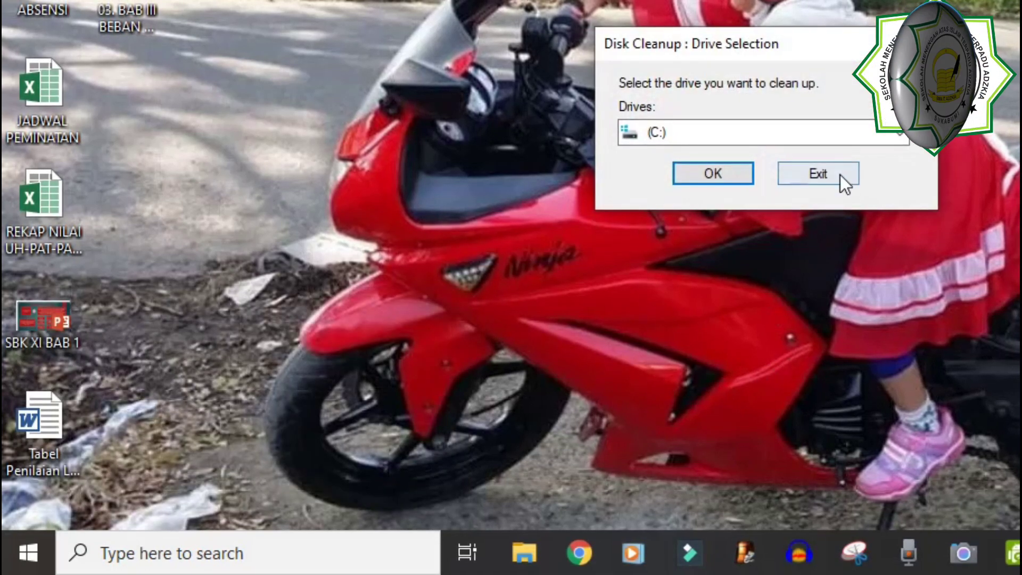
pyautogui.click(840, 174)
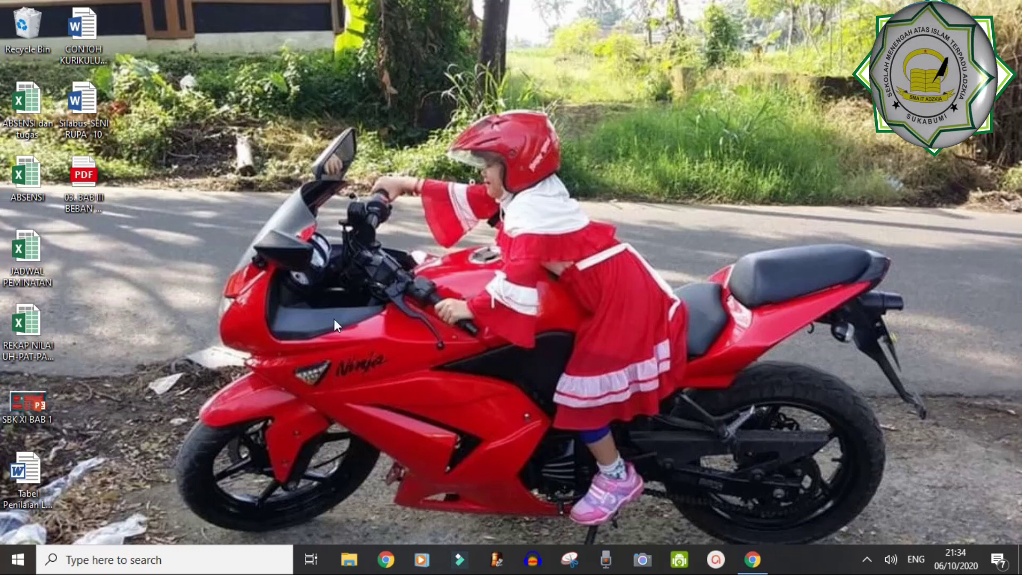
# Scan Local Disk (C:) with Disk Cleanup from its drive properties and cancel without deleting any files
pyautogui.click(351, 560)
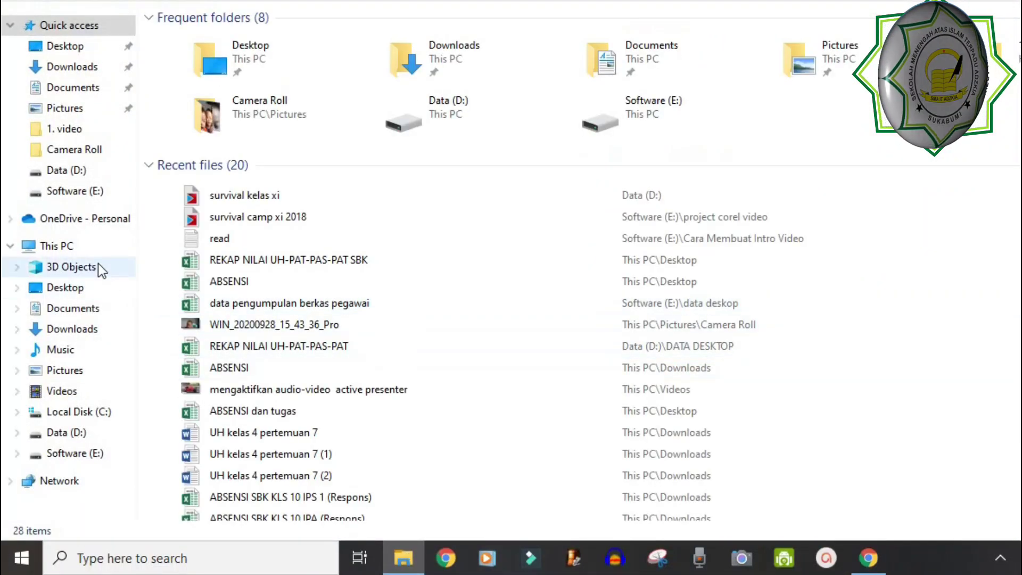
pyautogui.click(61, 248)
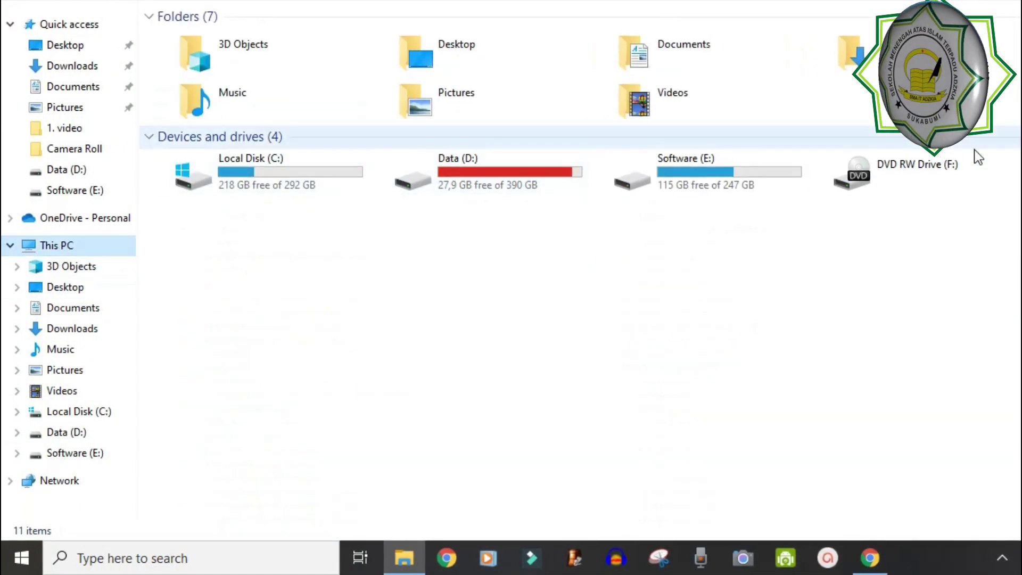
pyautogui.rightClick(241, 162)
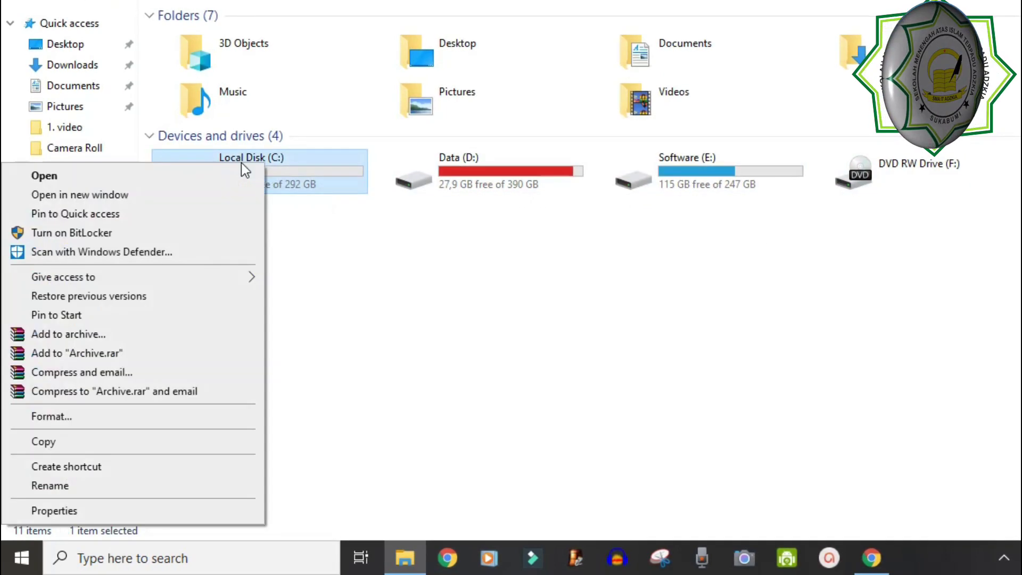
pyautogui.click(92, 510)
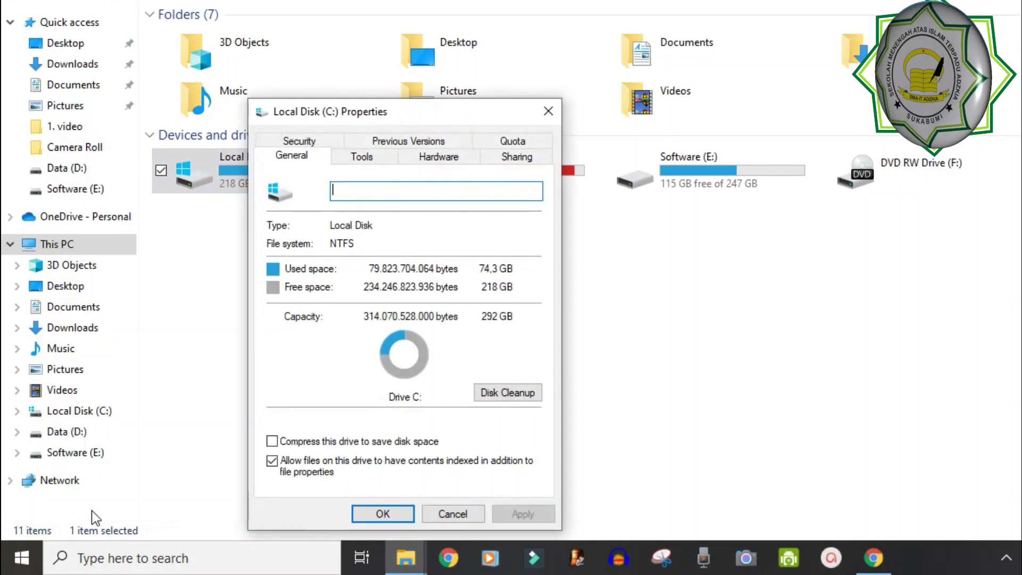
pyautogui.click(508, 394)
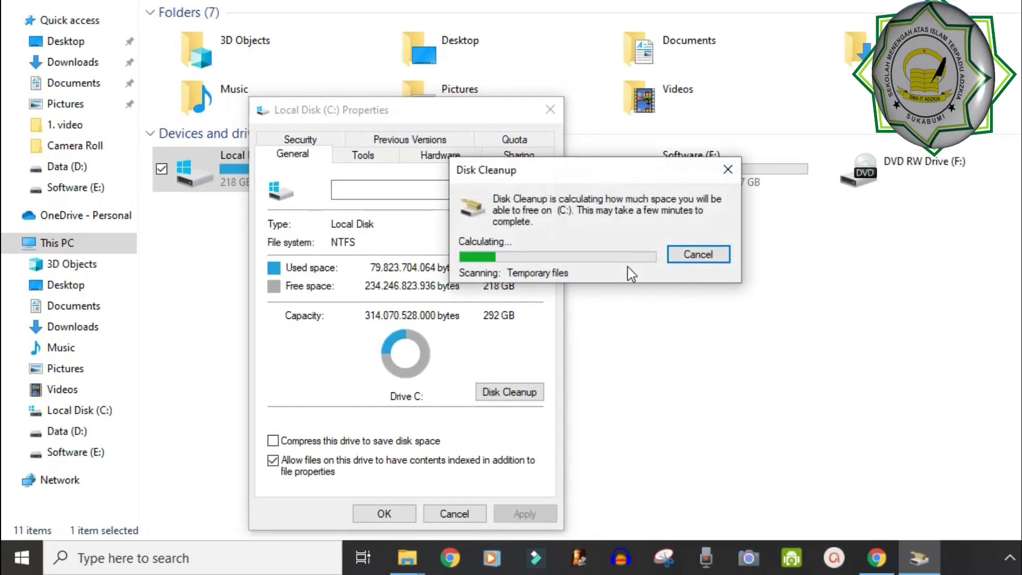
pyautogui.click(385, 375)
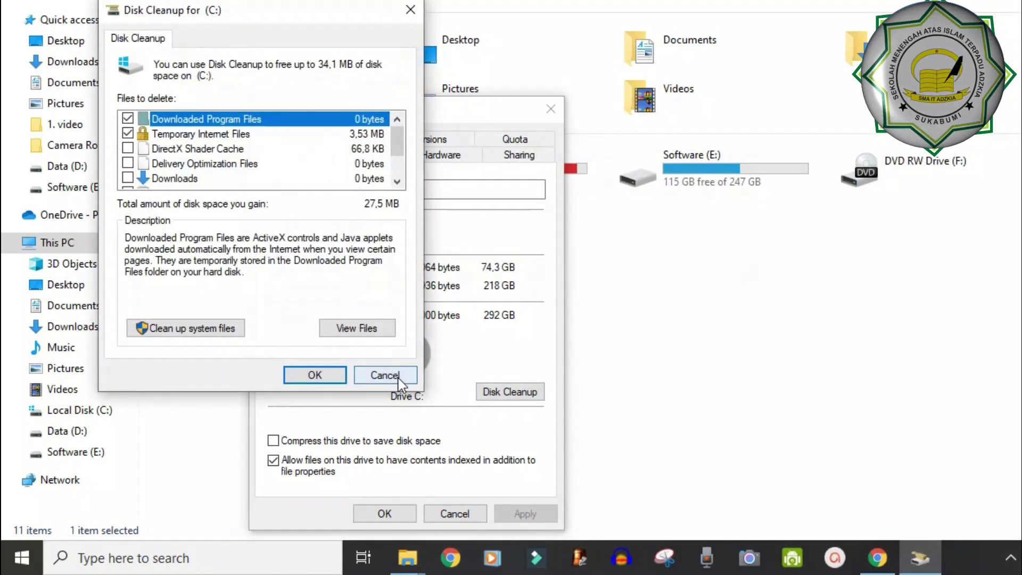
pyautogui.click(455, 513)
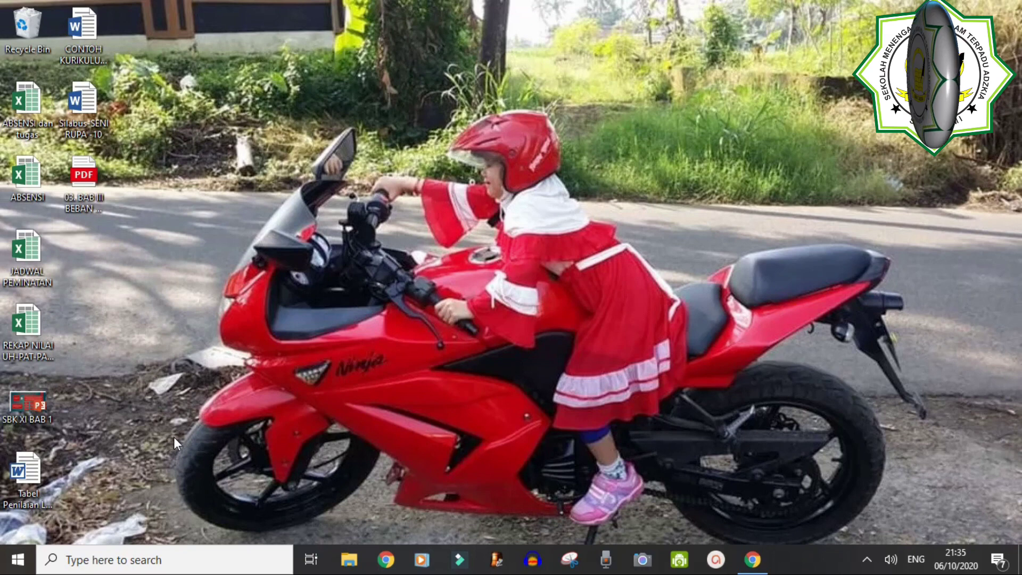
pyautogui.press('super+r')
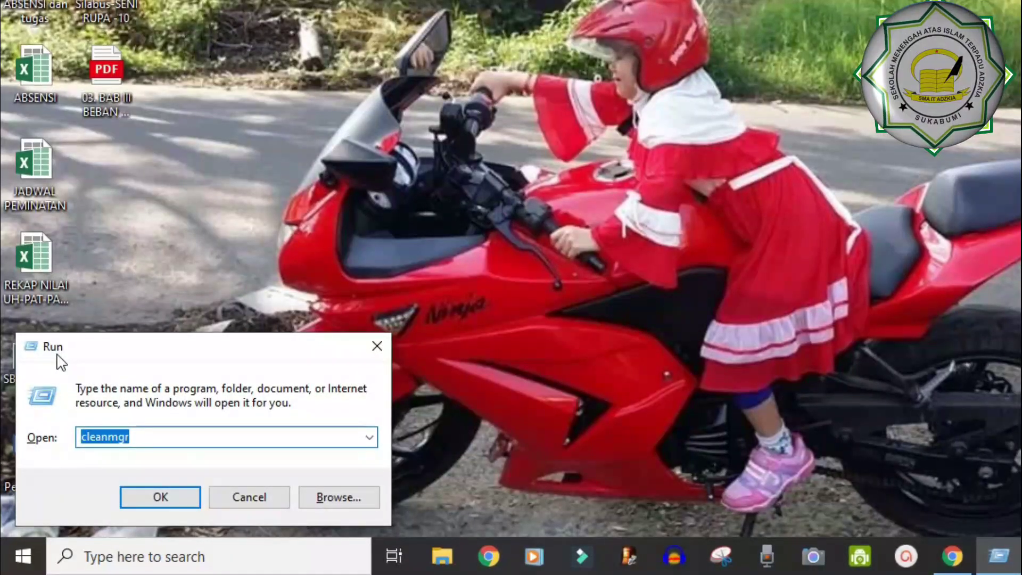
pyautogui.click(159, 497)
pyautogui.click(590, 205)
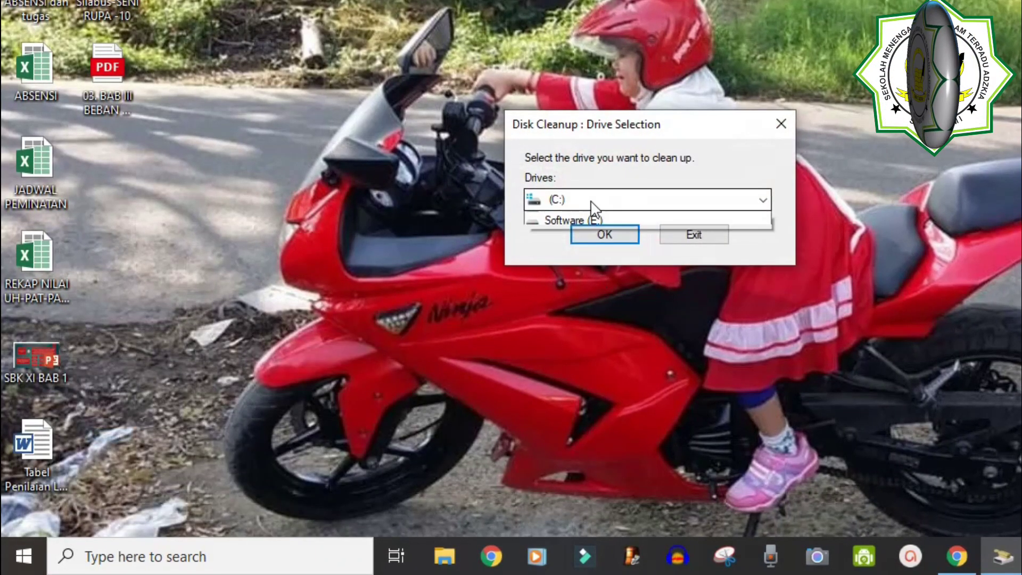
pyautogui.click(568, 218)
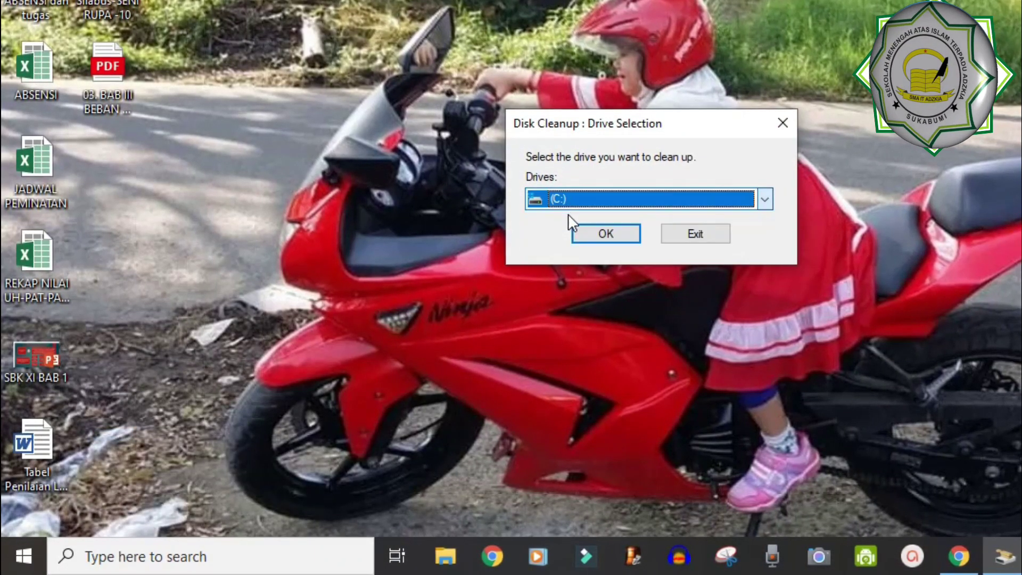
pyautogui.click(615, 233)
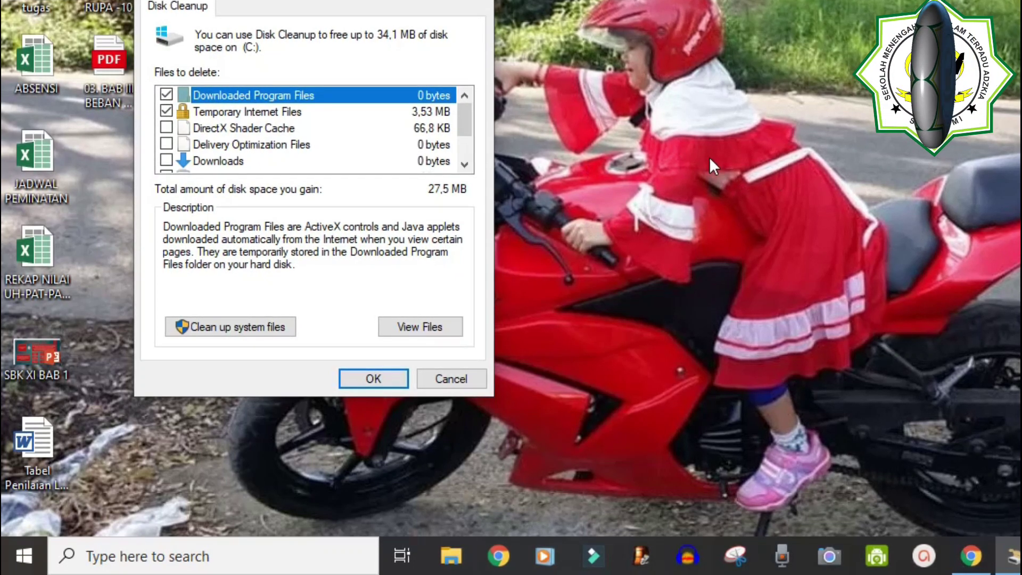
pyautogui.click(462, 378)
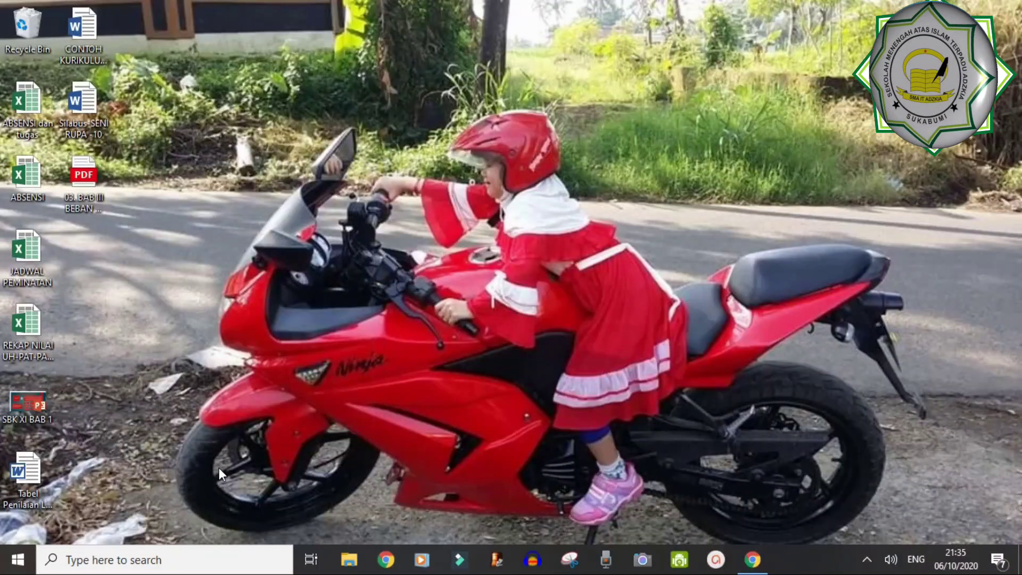
# Run cleanmgr and scan drive (C:) with Disk Cleanup
pyautogui.press('super+r')
pyautogui.press('Return')
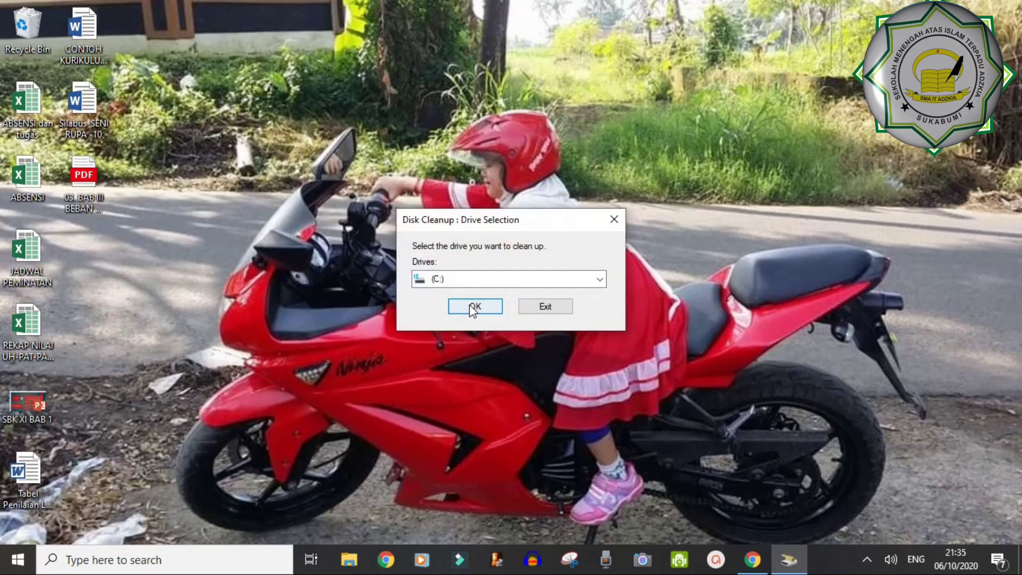
pyautogui.click(470, 306)
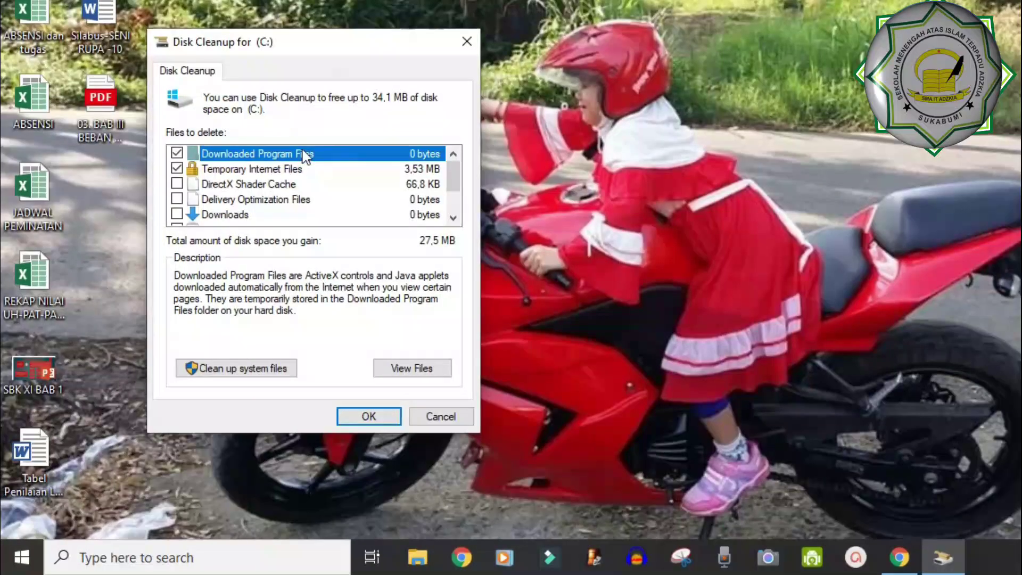
# Mark DirectX Shader Cache, Delivery Optimization Files, Downloads, Temporary files and Recycle Bin for deletion as well
pyautogui.click(176, 183)
pyautogui.click(177, 198)
pyautogui.click(176, 214)
pyautogui.scroll(-1, 181, 208)
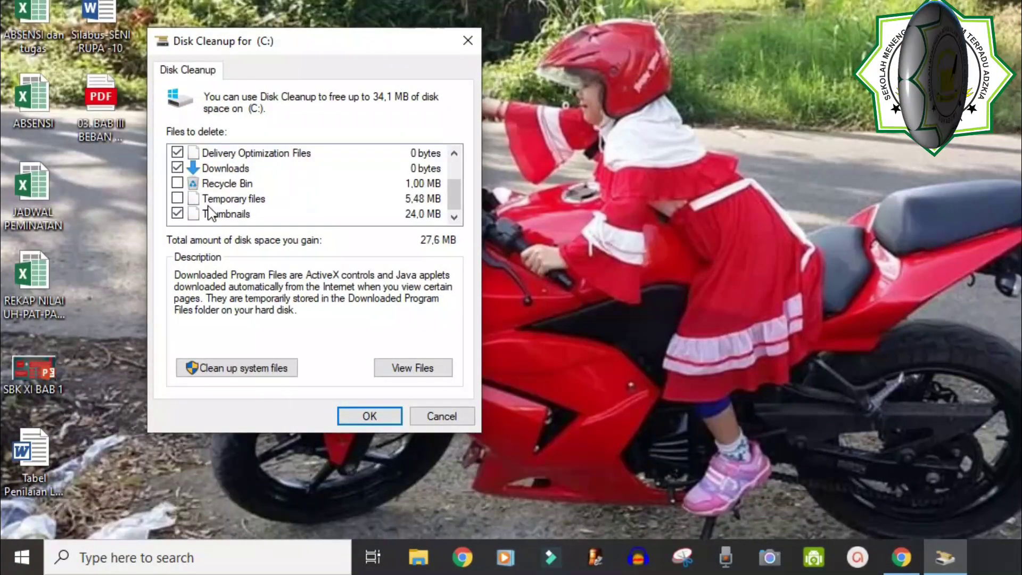
pyautogui.click(177, 198)
pyautogui.click(177, 183)
pyautogui.scroll(1, 187, 182)
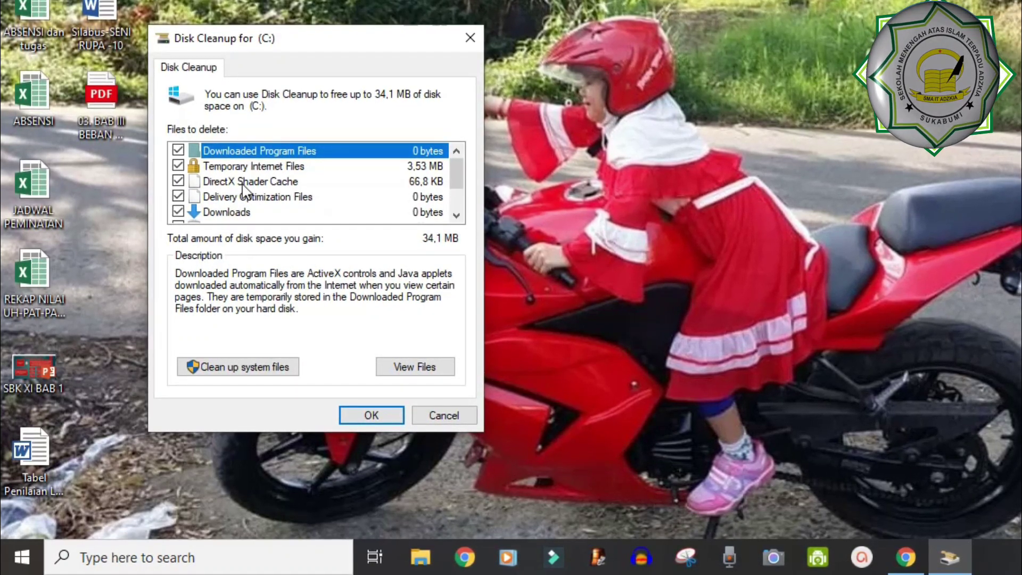
pyautogui.scroll(-1, 244, 192)
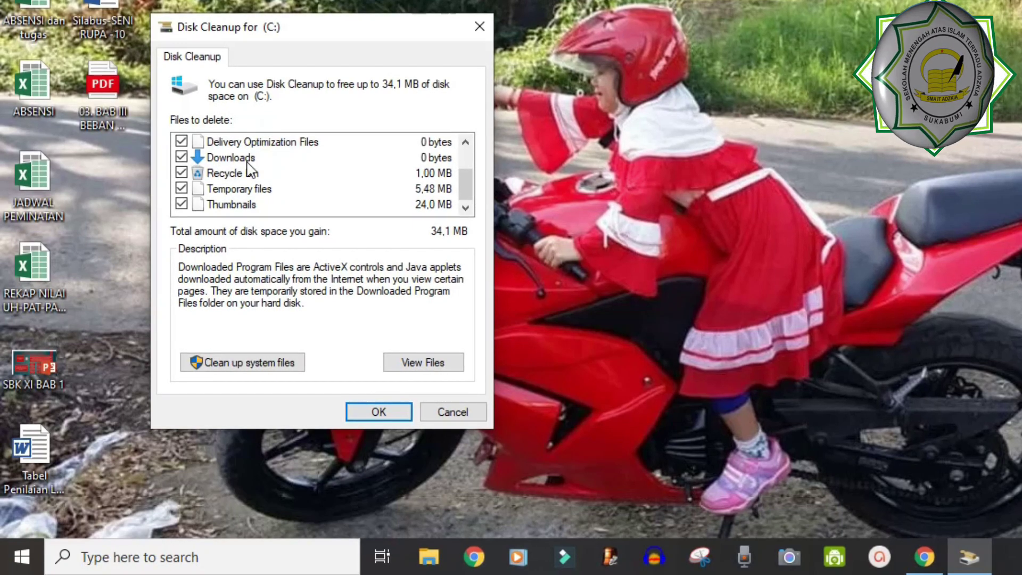
# Check the contents of the Downloads folder in File Explorer and close the window
pyautogui.click(430, 559)
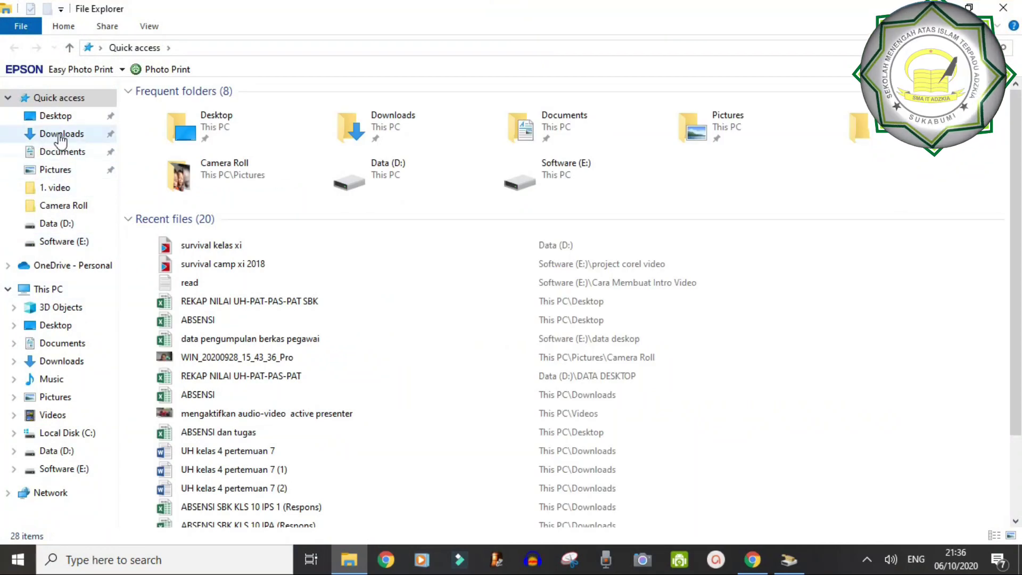
pyautogui.click(61, 136)
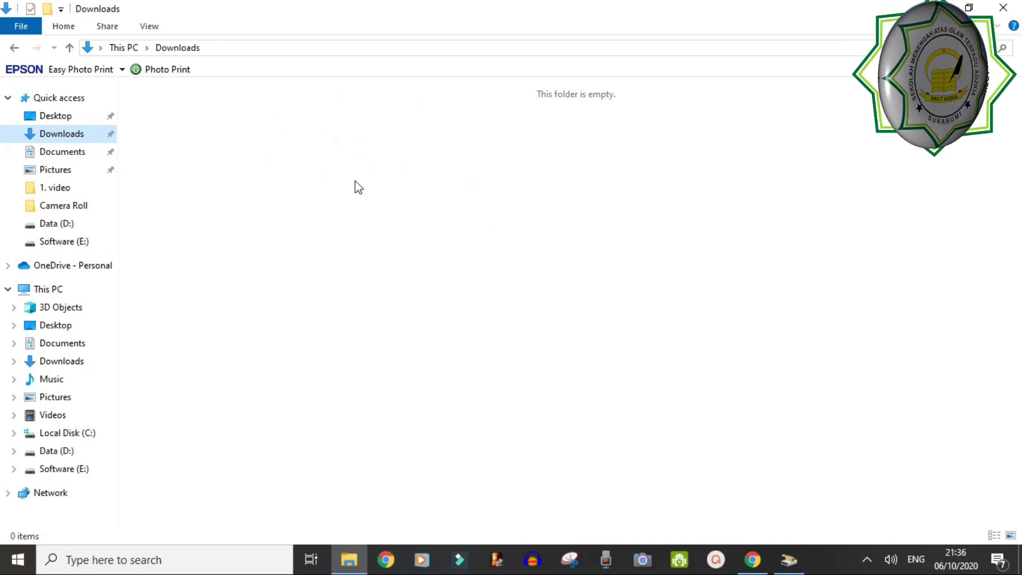
pyautogui.click(1008, 10)
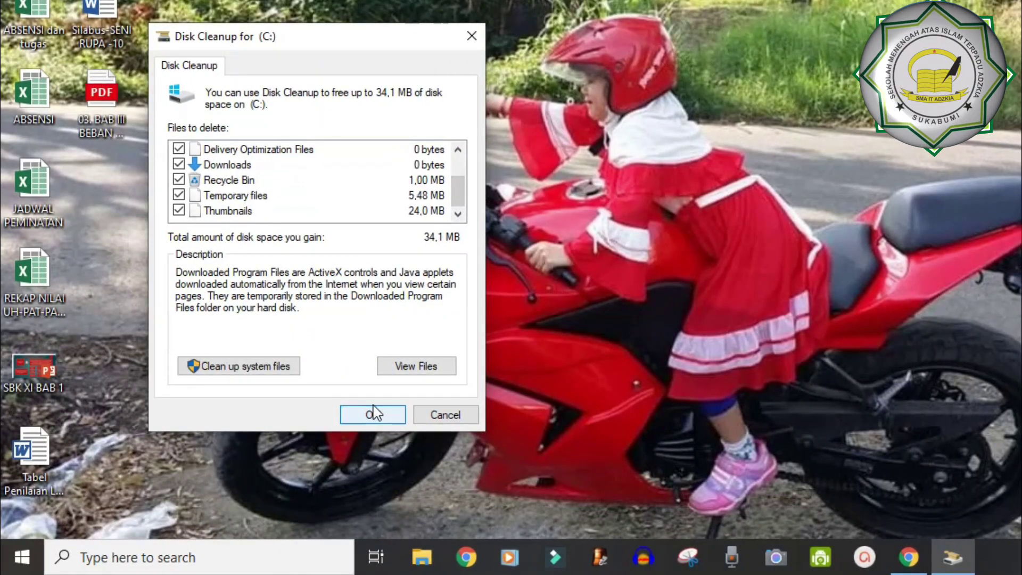
# Run the cleanup of drive (C:) and permanently delete the marked files
pyautogui.click(390, 415)
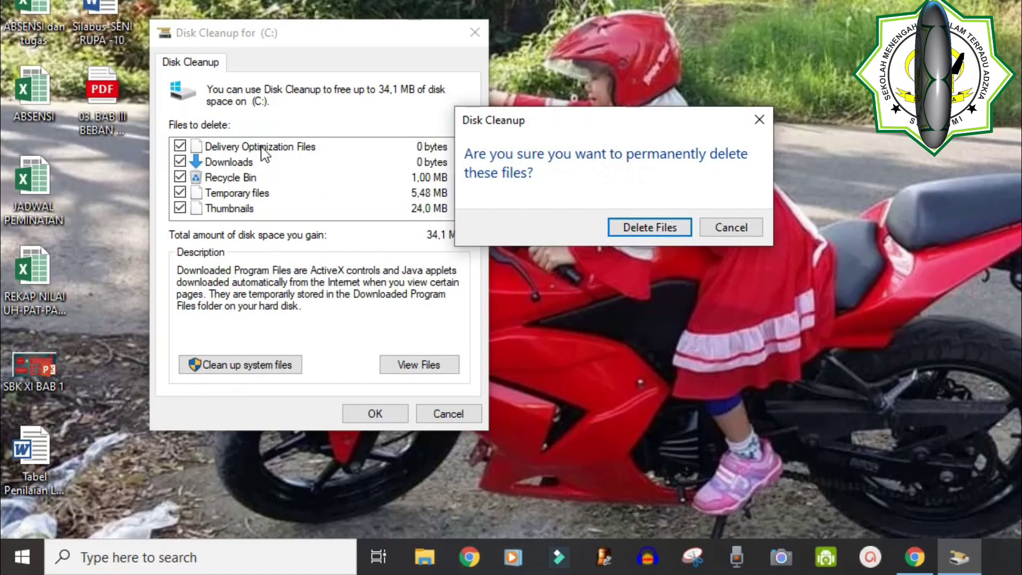
pyautogui.click(672, 229)
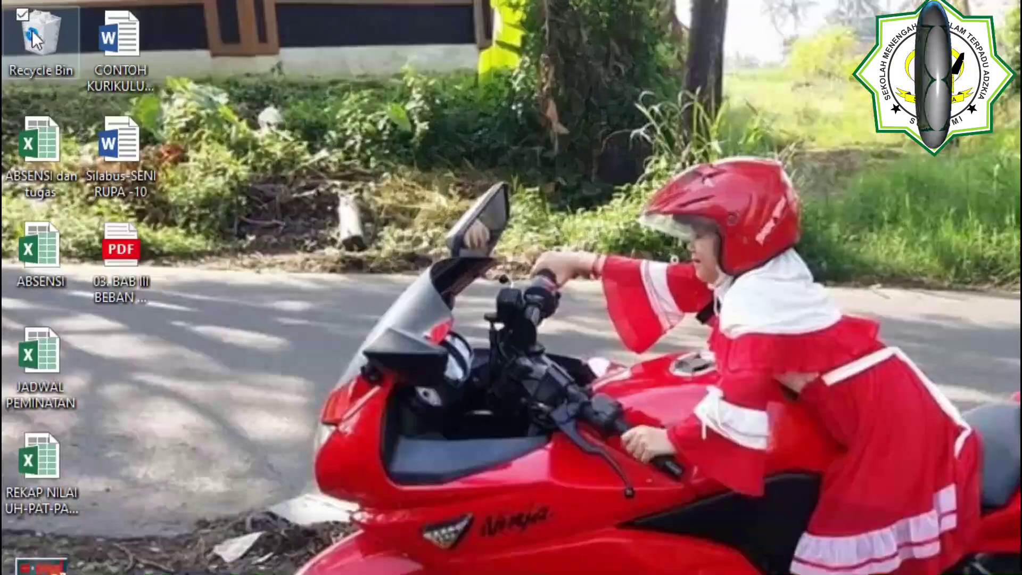
# Empty the Recycle Bin from the desktop
pyautogui.rightClick(7, 23)
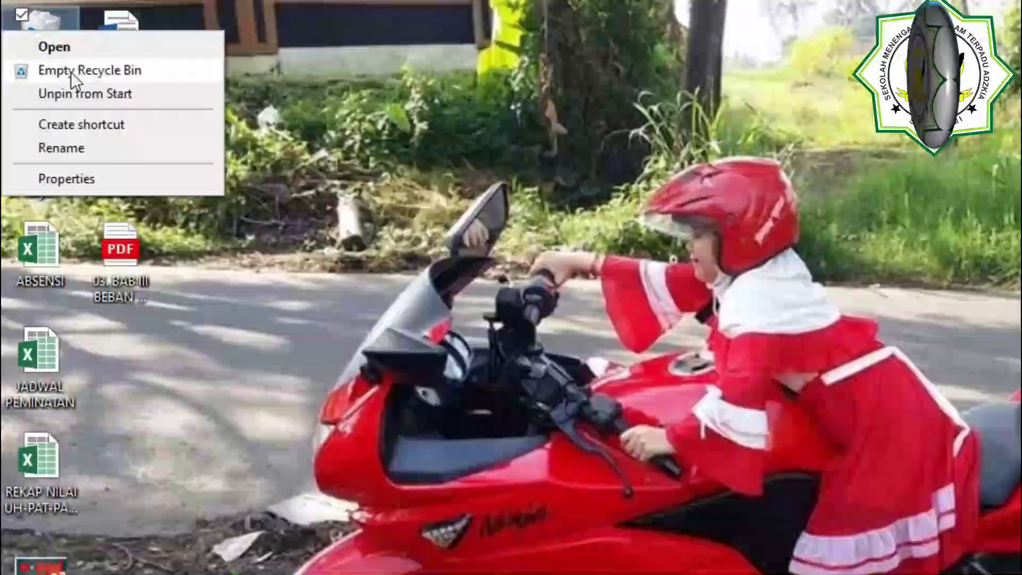
pyautogui.click(51, 50)
pyautogui.click(806, 414)
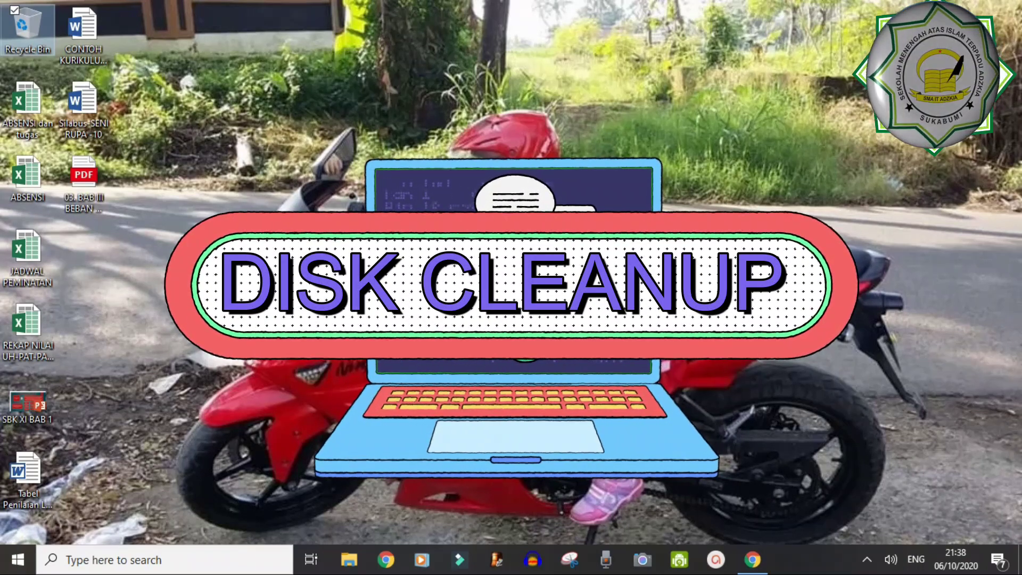
pyautogui.moveTo(228, 506); pyautogui.dragTo(11, 74)
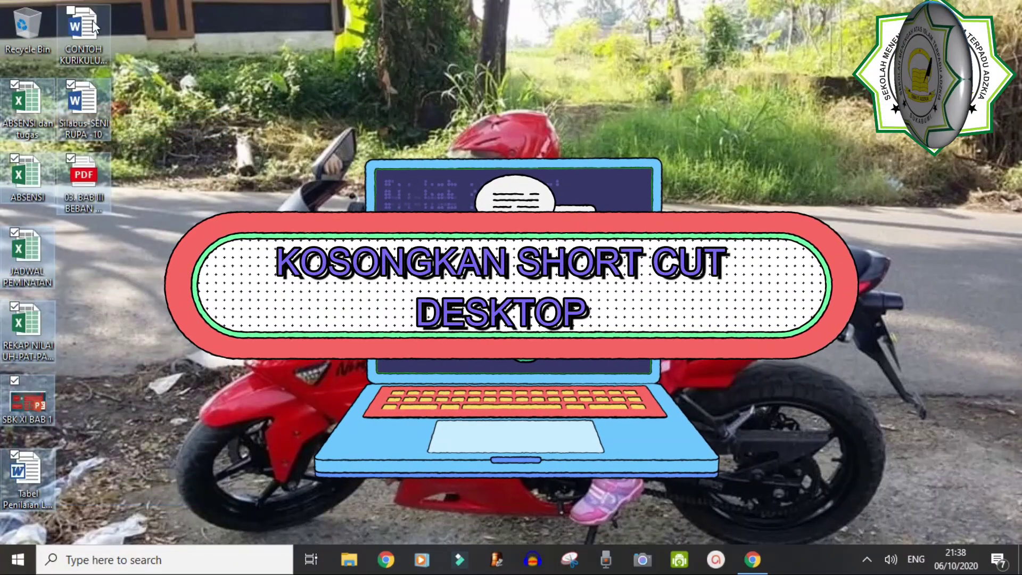
pyautogui.click(70, 11)
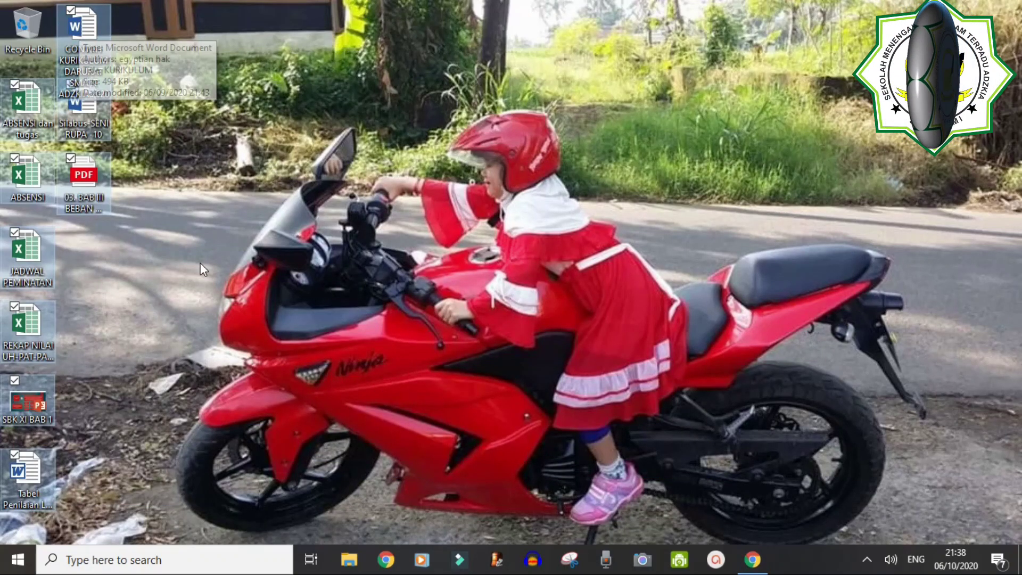
pyautogui.click(200, 276)
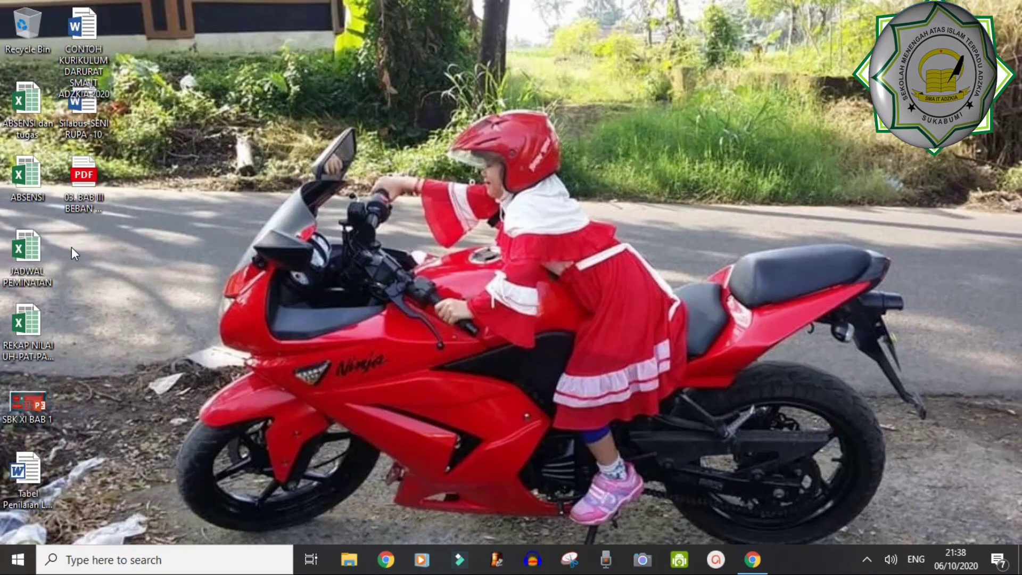
pyautogui.click(50, 560)
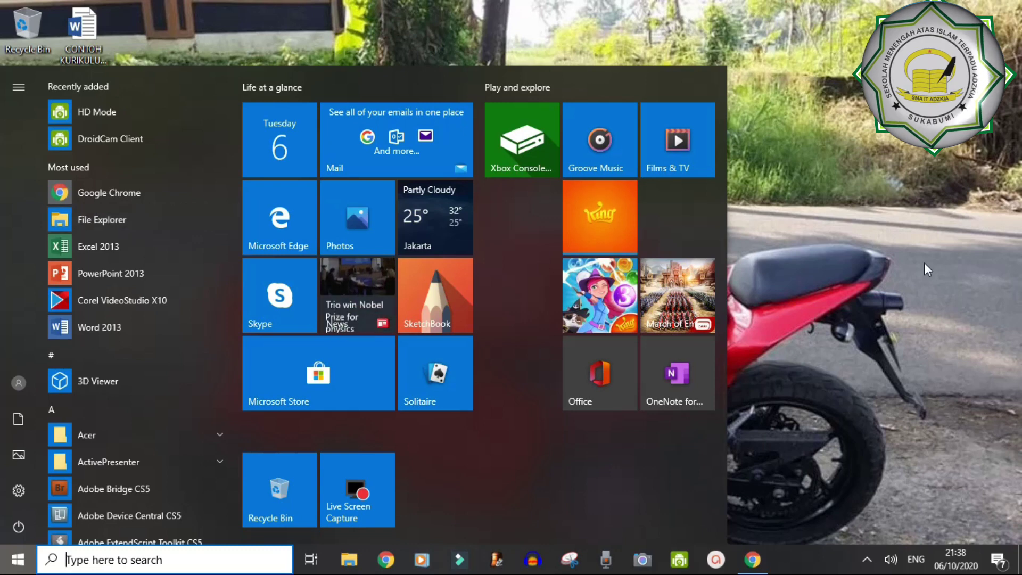
pyautogui.click(900, 265)
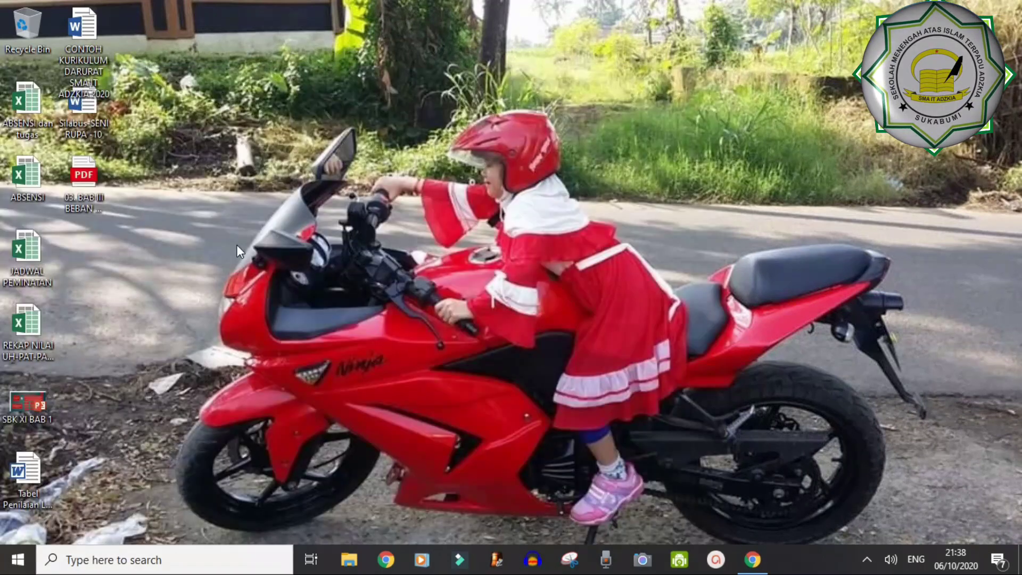
pyautogui.click(24, 183)
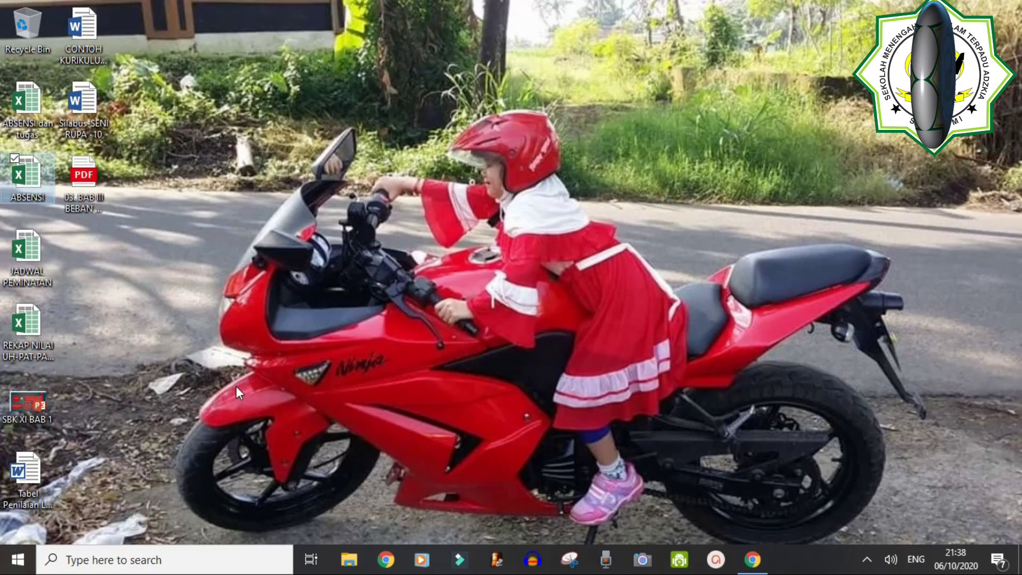
pyautogui.click(168, 410)
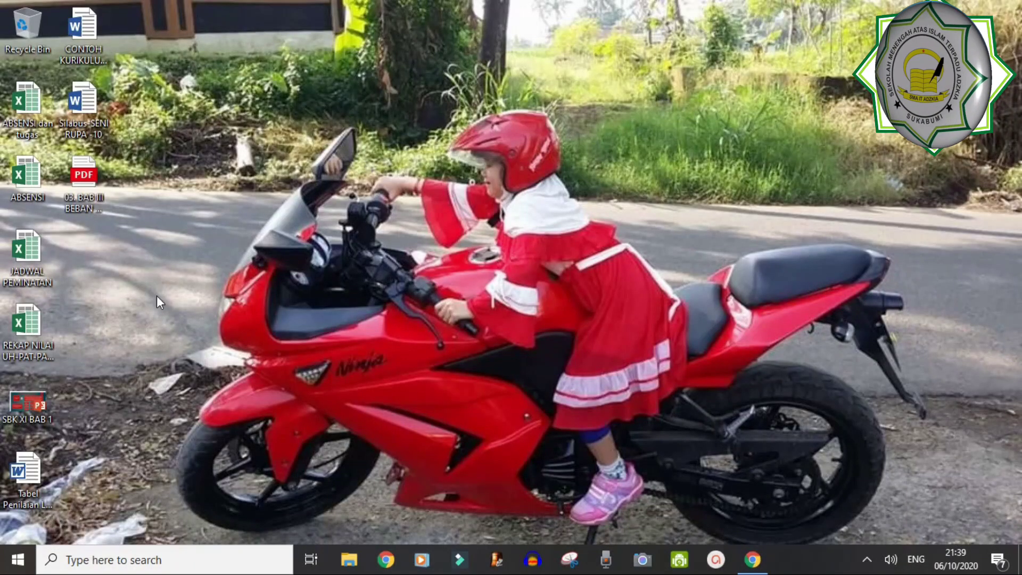
# Open File Explorer to view the Quick access folders and drives, and close it
pyautogui.click(351, 560)
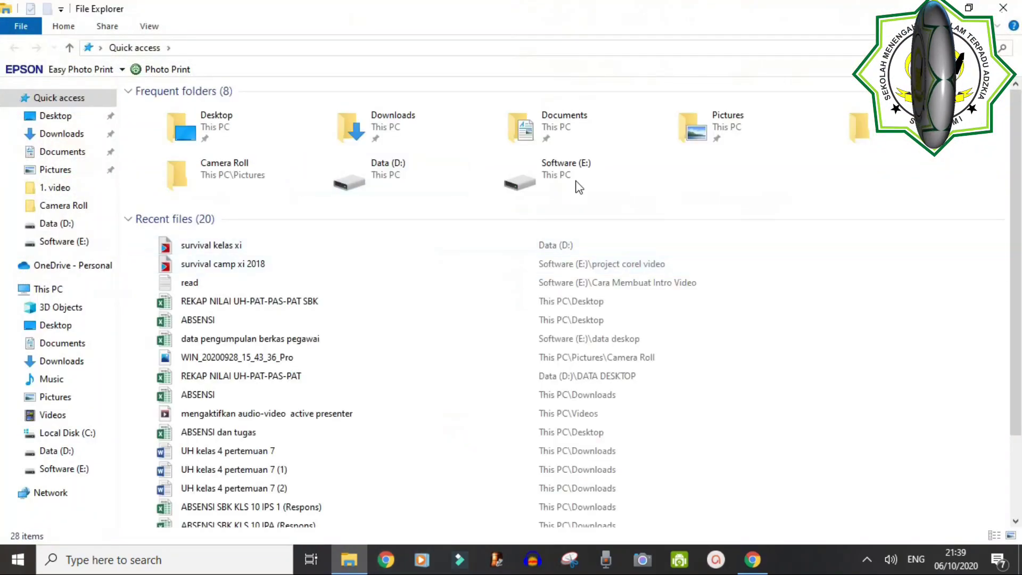
pyautogui.click(1006, 9)
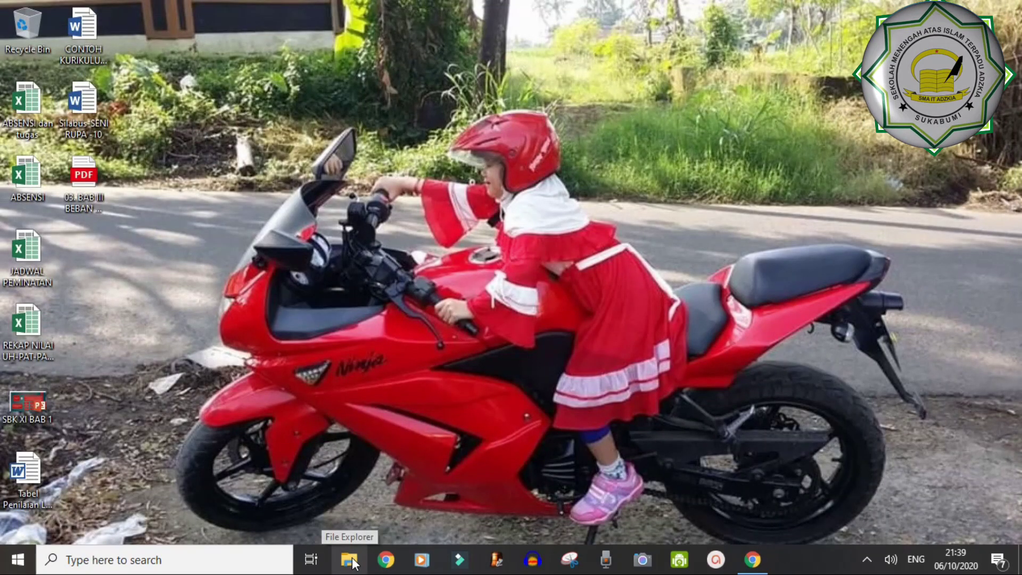
pyautogui.click(350, 560)
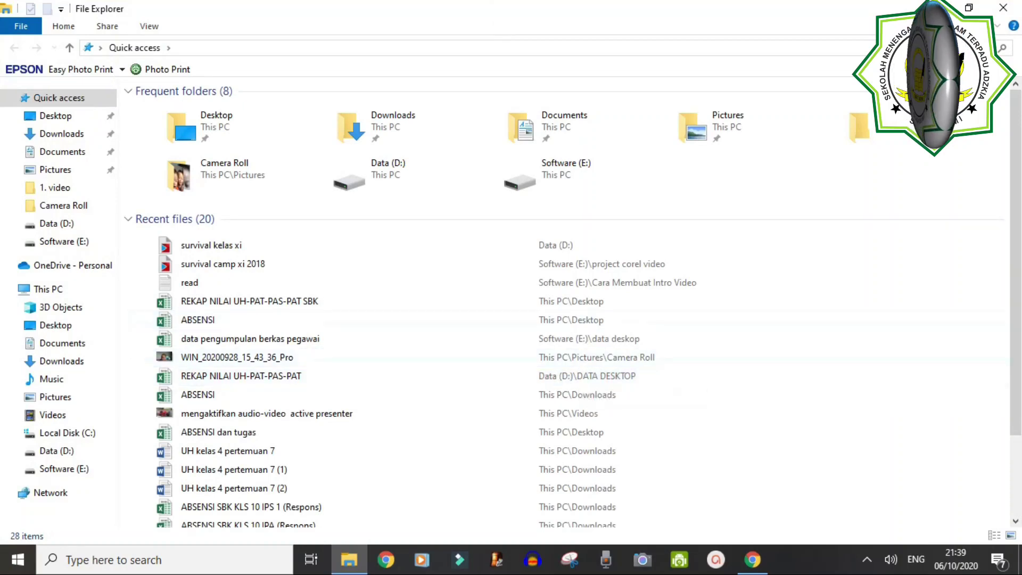
pyautogui.click(1014, 7)
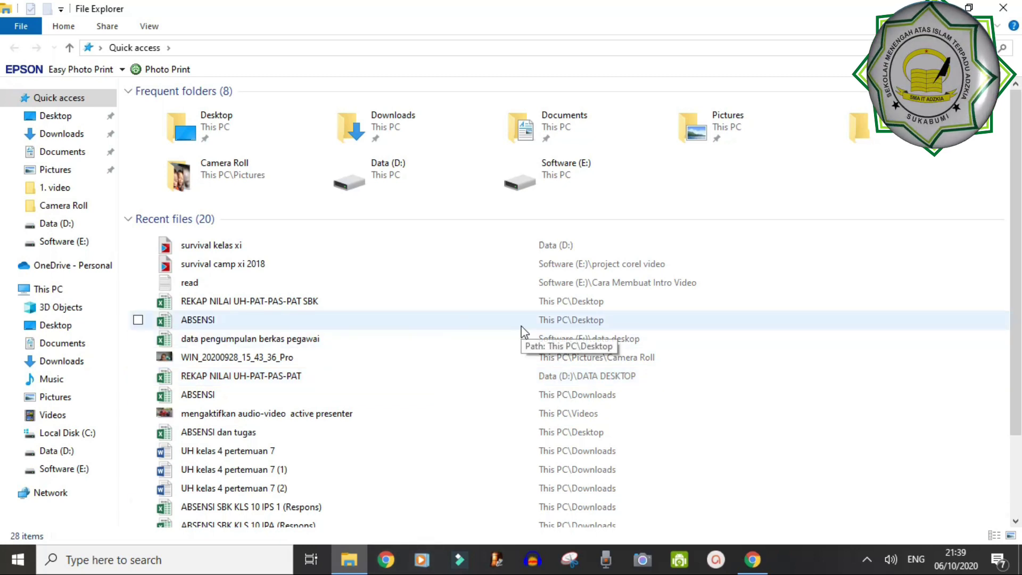
pyautogui.click(1013, 10)
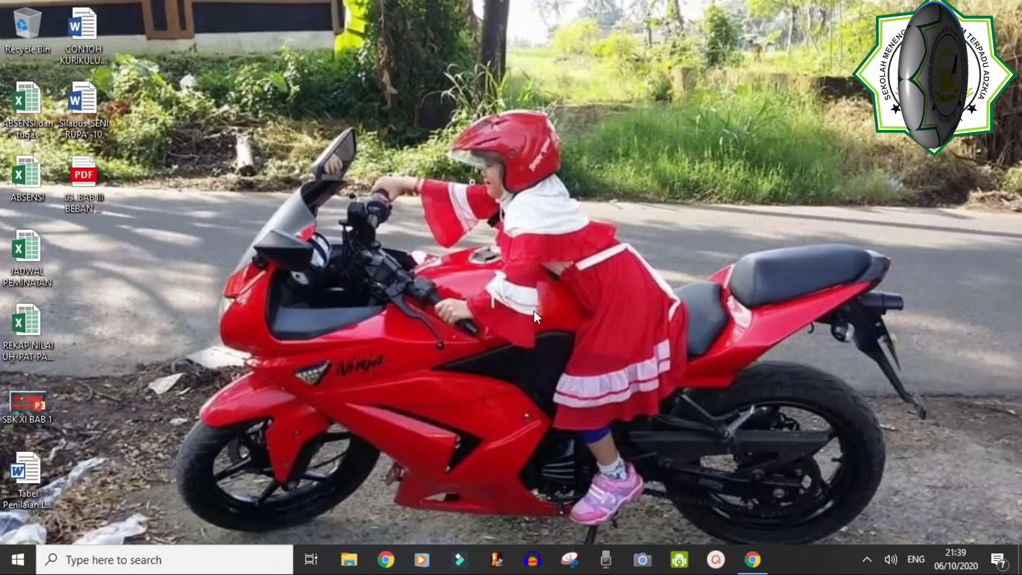